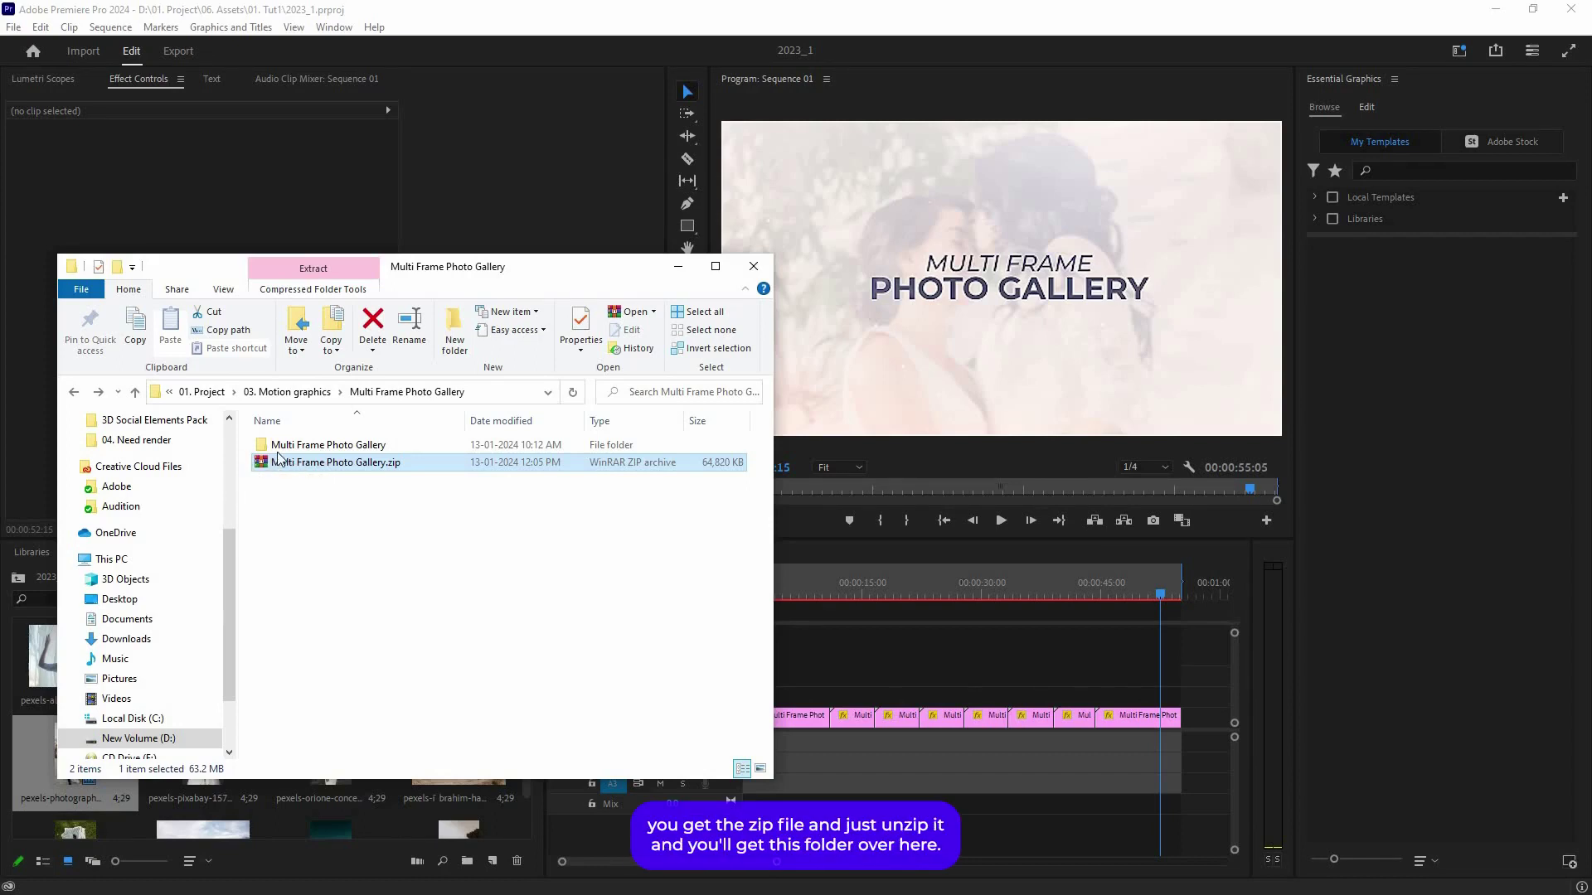
# Open the unzipped Multi Frame Photo Gallery folder and inspect the scene template files in its Mogrt subfolder
pyautogui.click(290, 446)
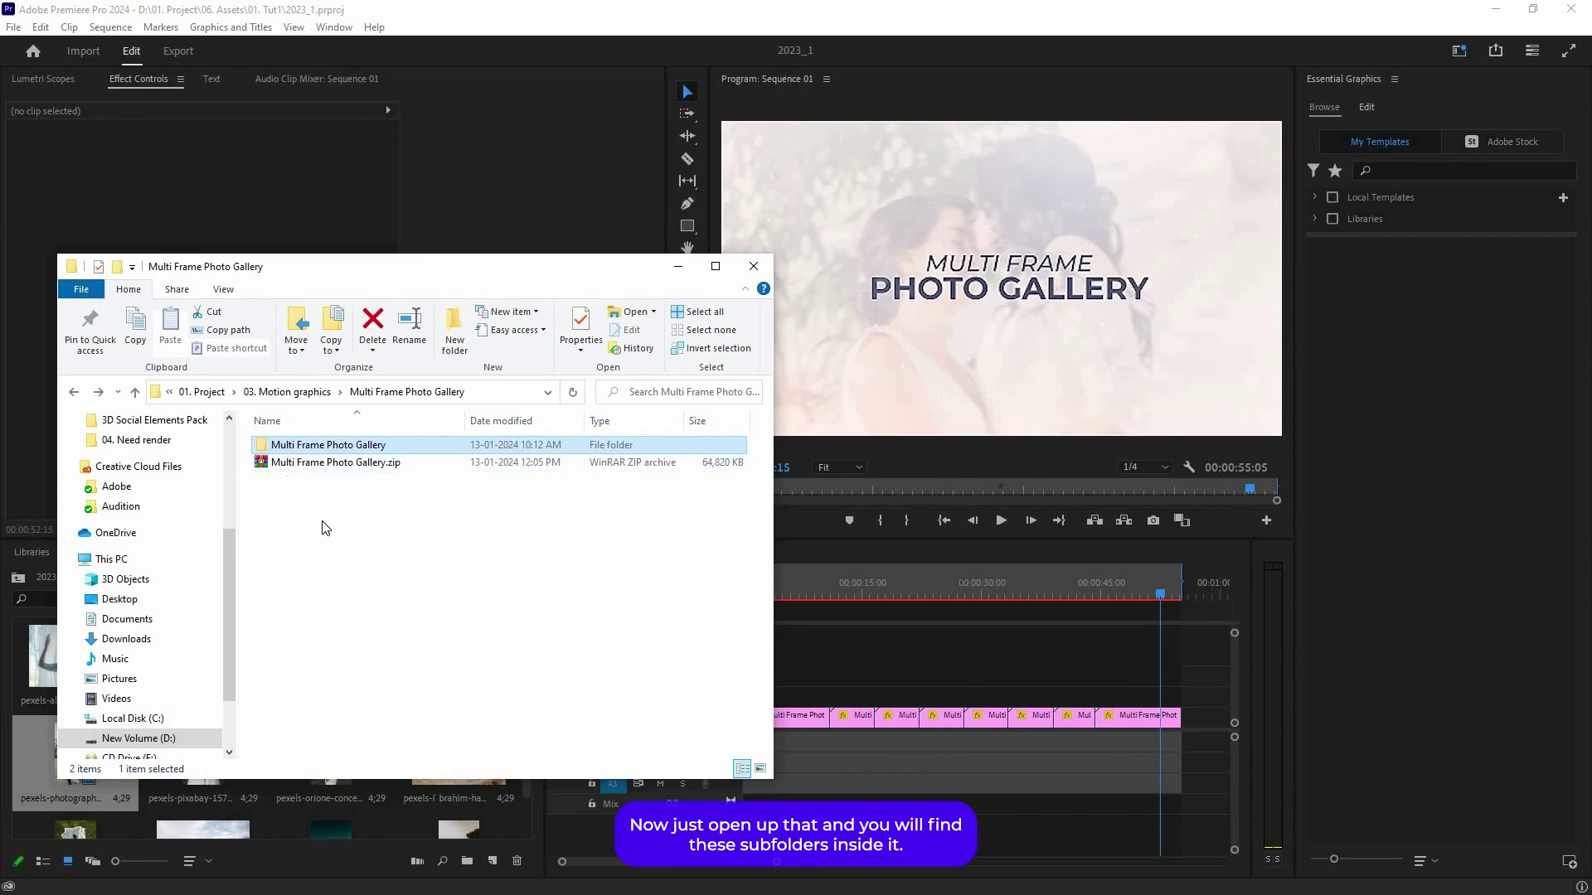
pyautogui.doubleClick(296, 448)
pyautogui.moveTo(335, 514); pyautogui.dragTo(244, 429)
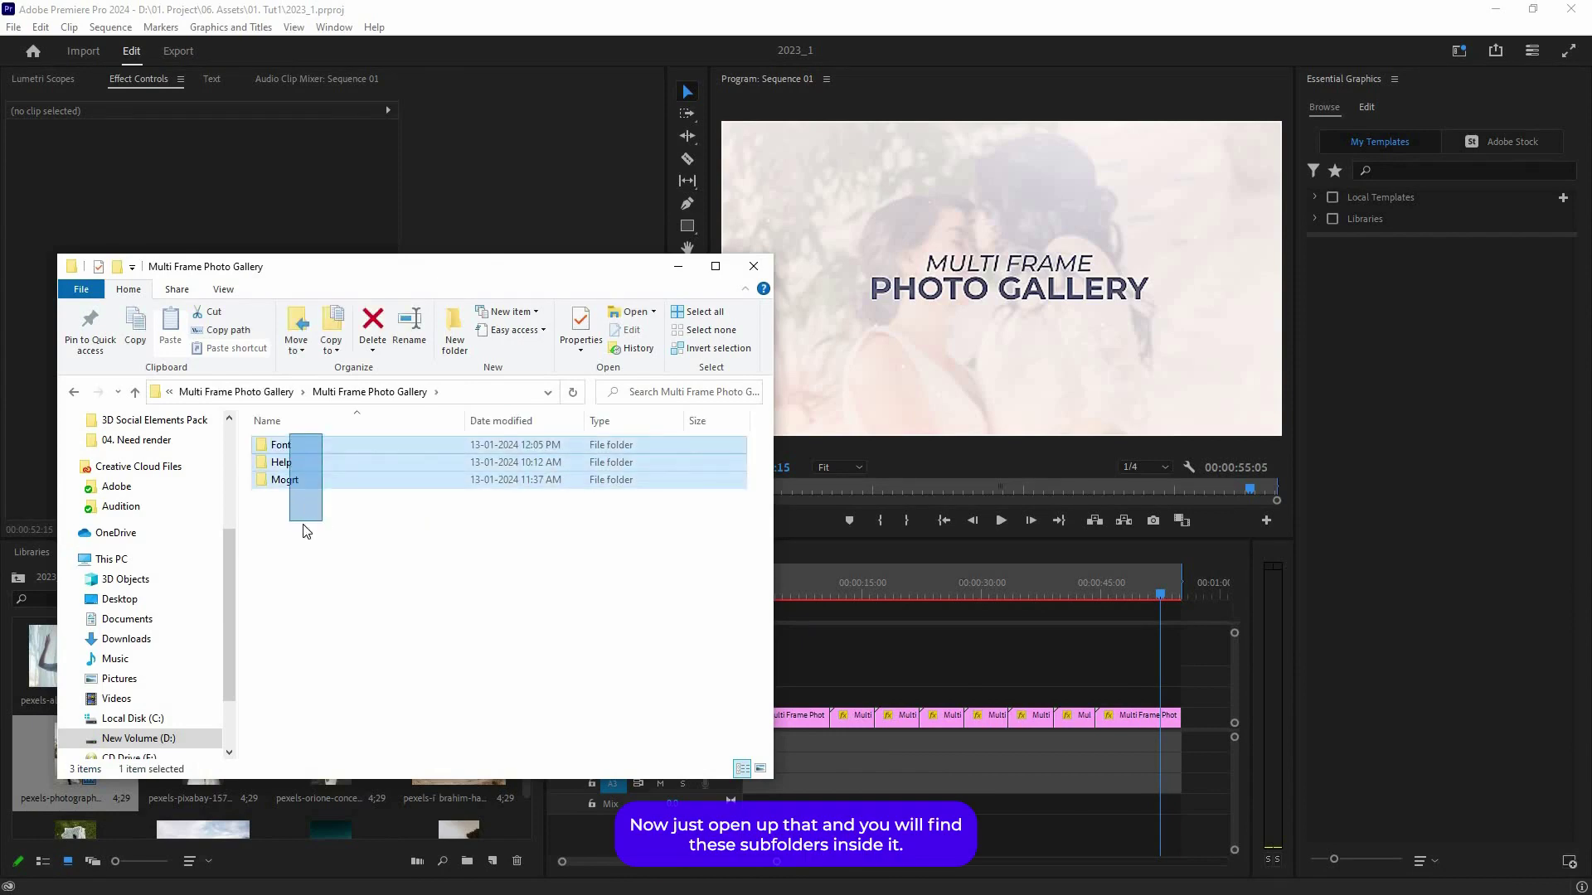
pyautogui.click(262, 527)
pyautogui.doubleClick(279, 482)
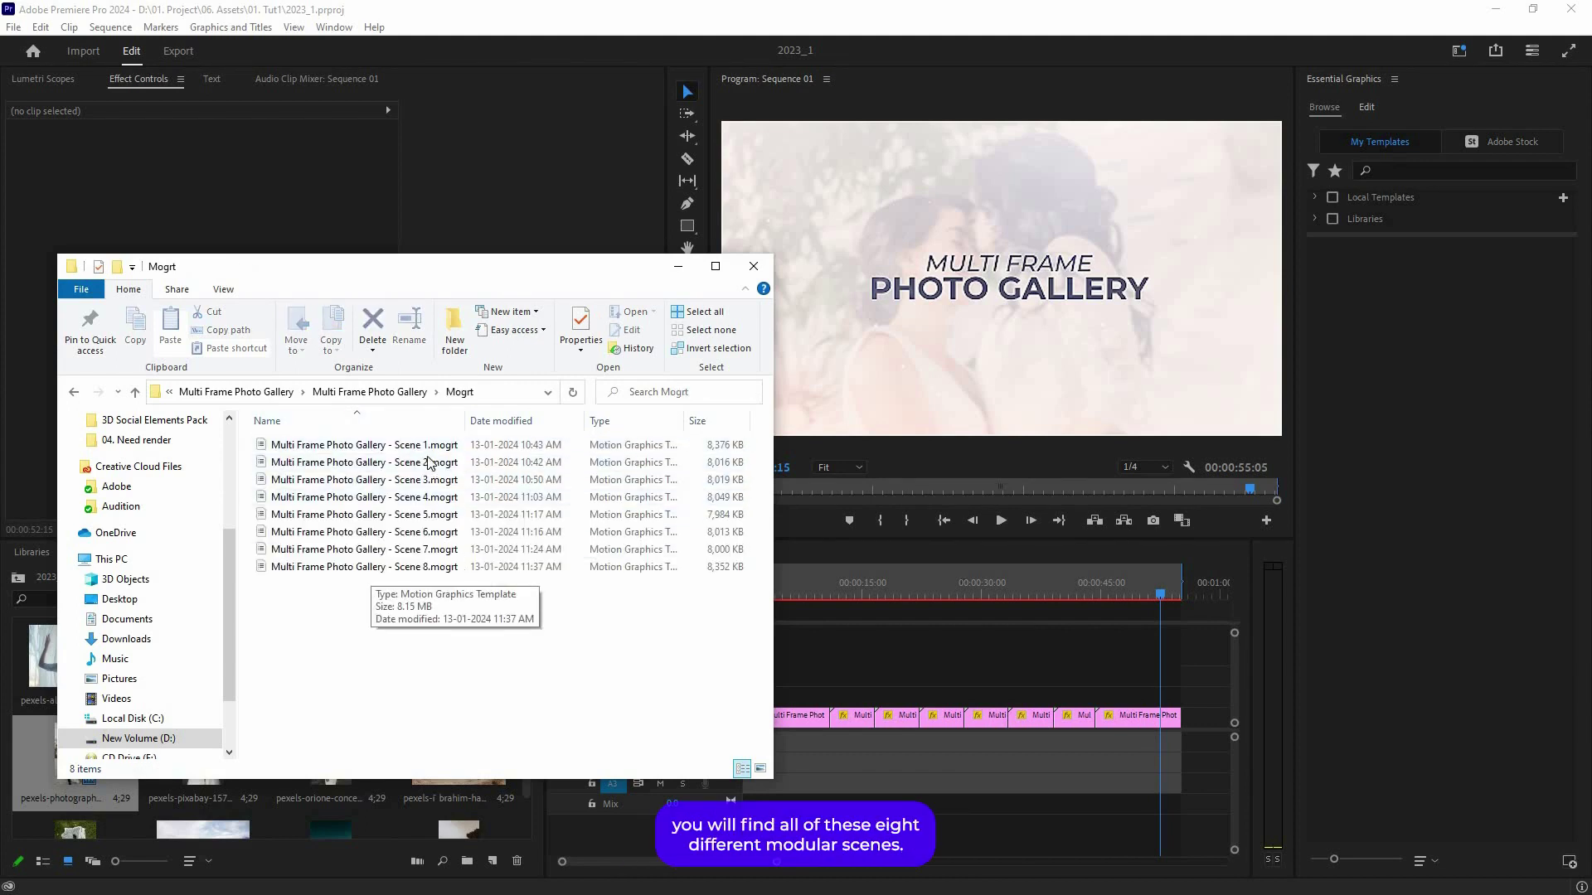
pyautogui.moveTo(466, 479); pyautogui.dragTo(397, 442)
pyautogui.click(416, 611)
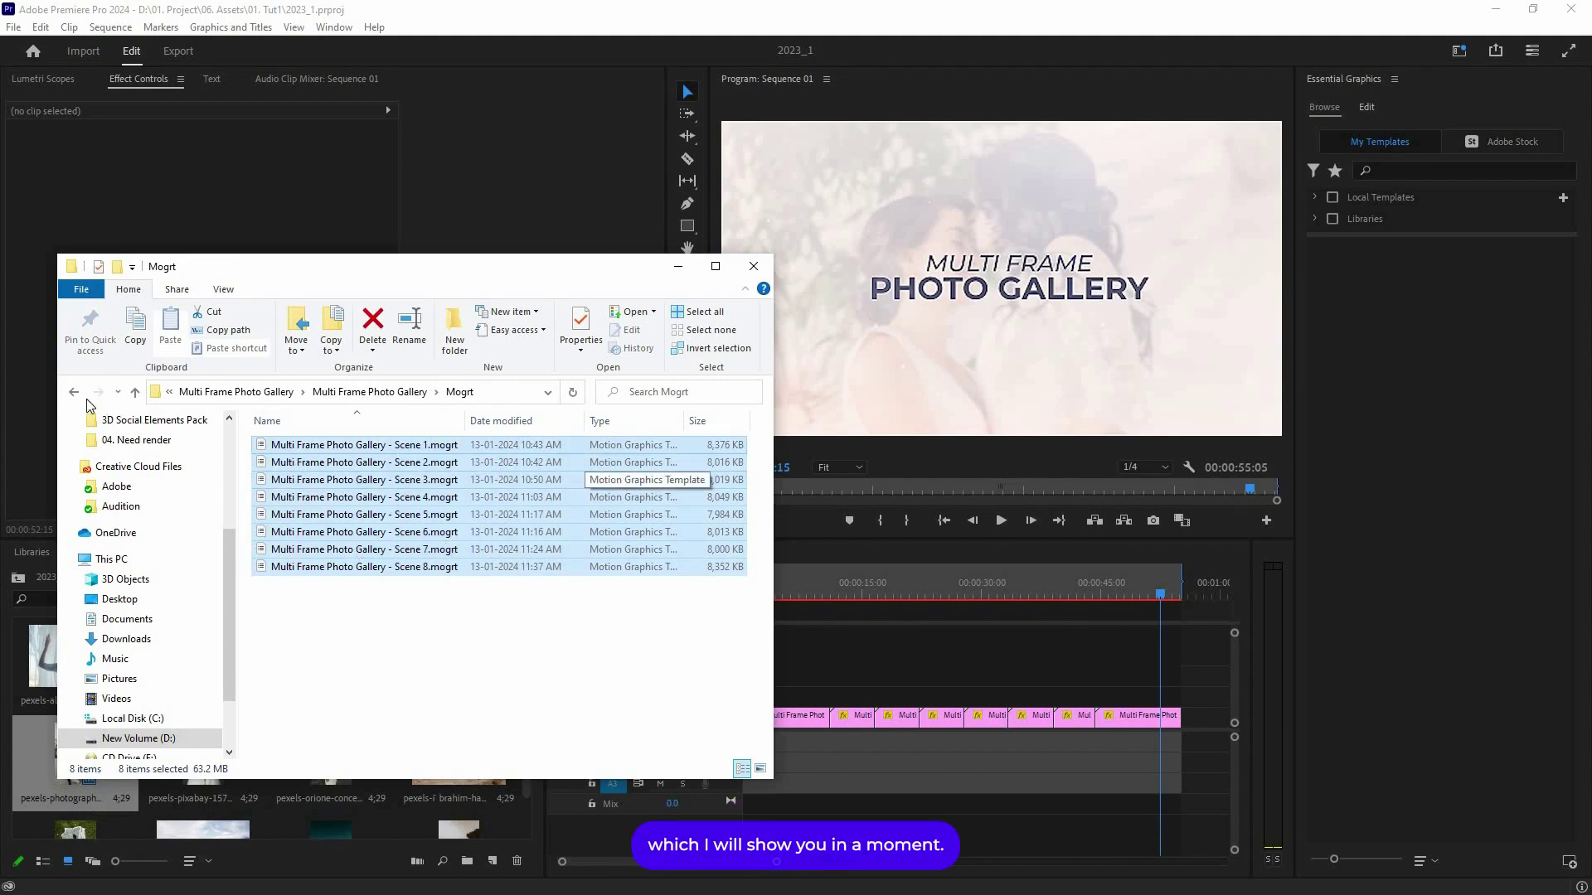
# Open Font Link.txt from the Font folder and highlight the Montserrat and Caveat font links
pyautogui.press('BackSpace')
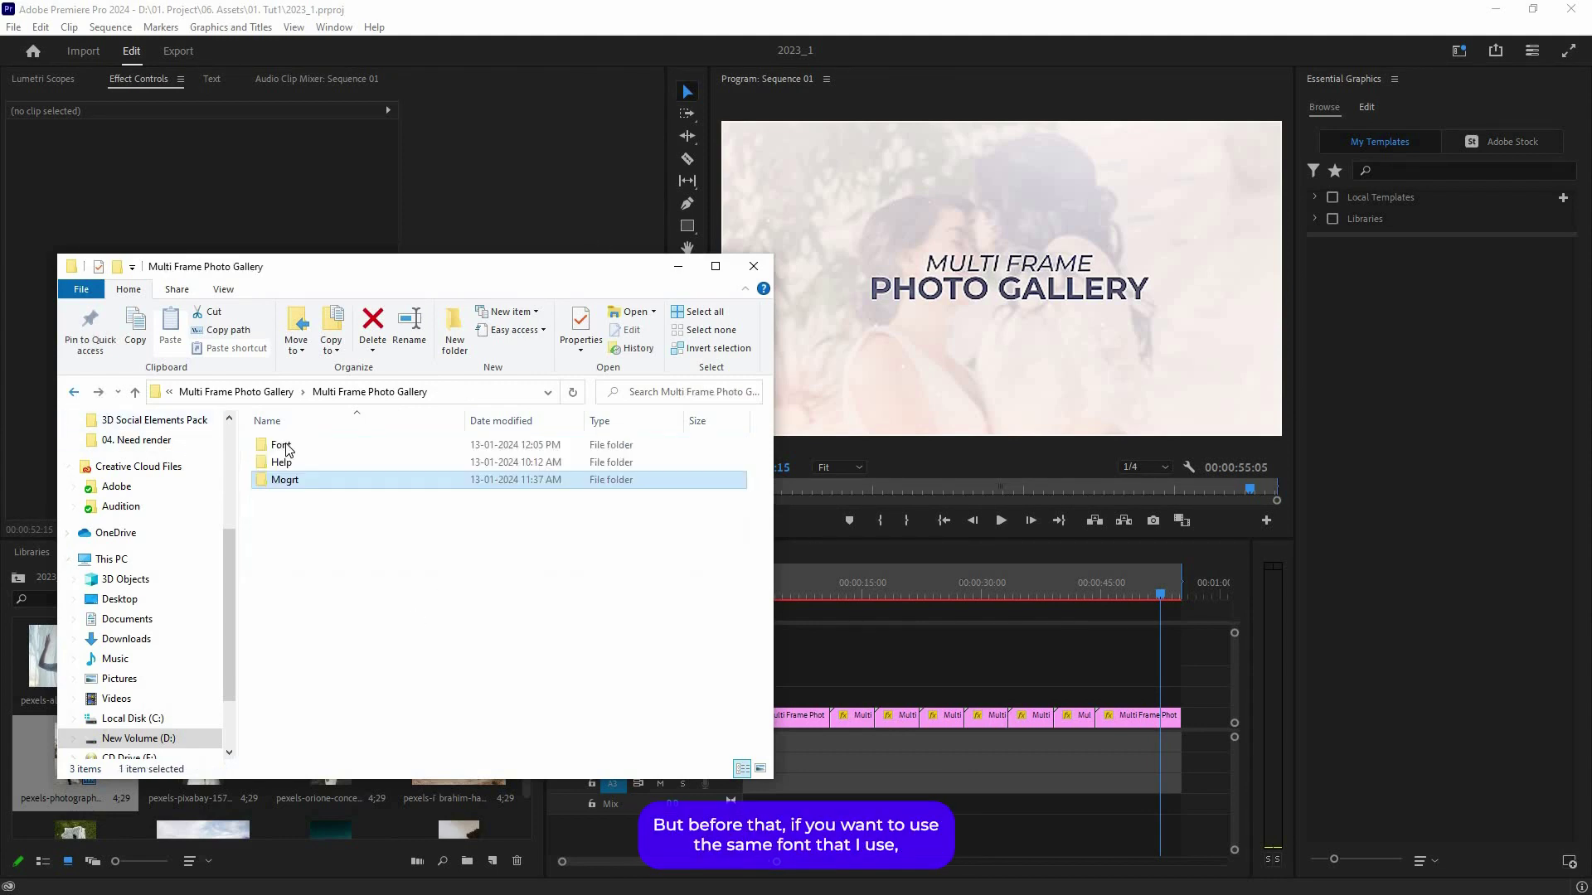
pyautogui.click(286, 446)
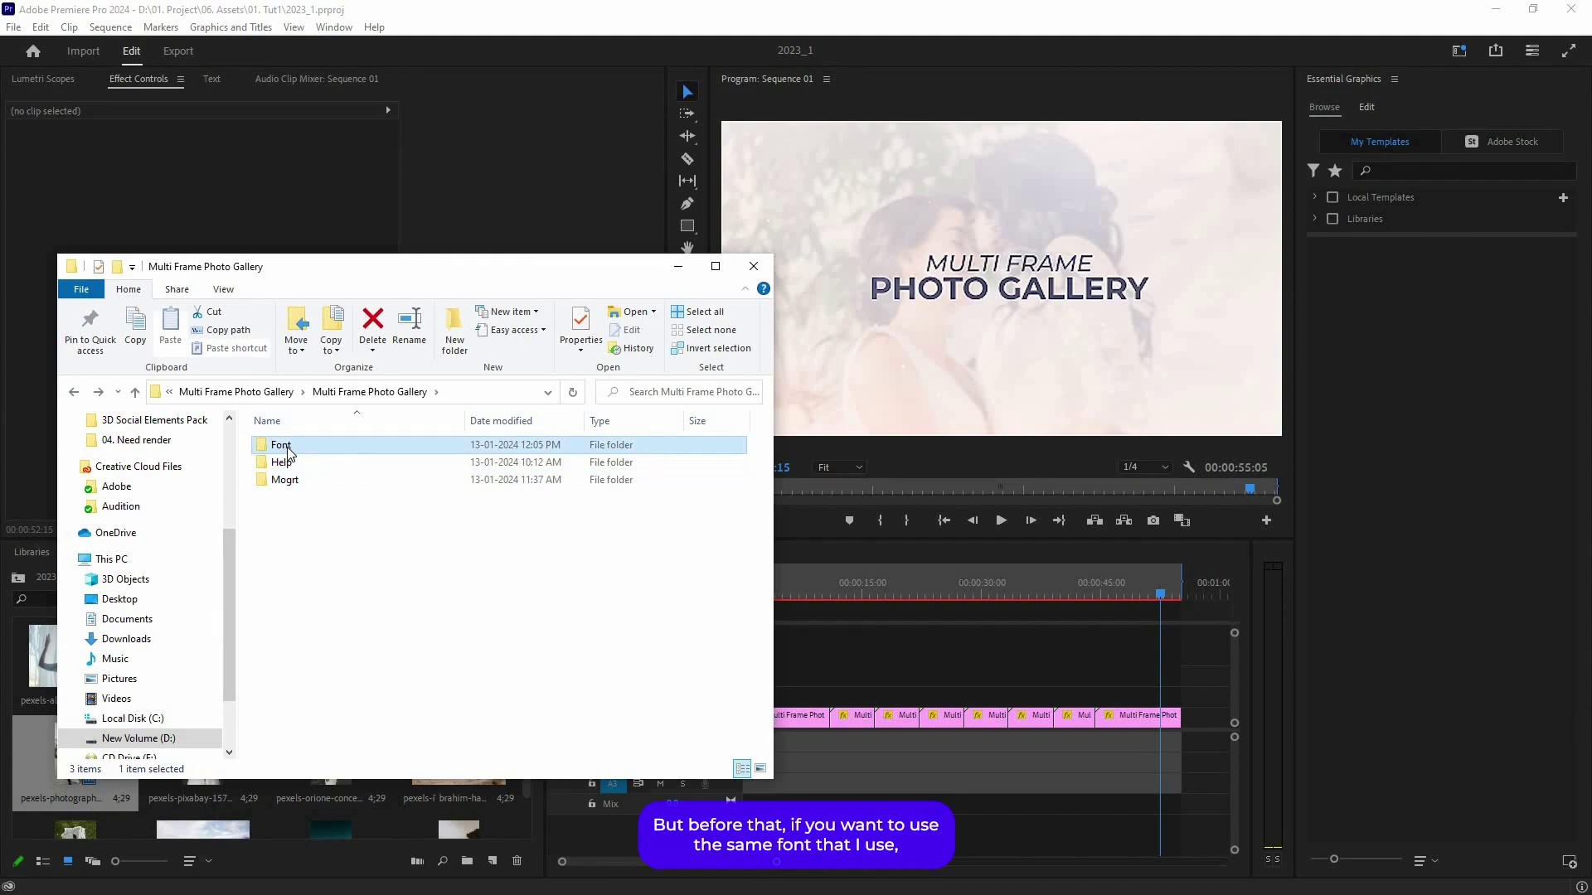
pyautogui.doubleClick(290, 445)
pyautogui.doubleClick(290, 445)
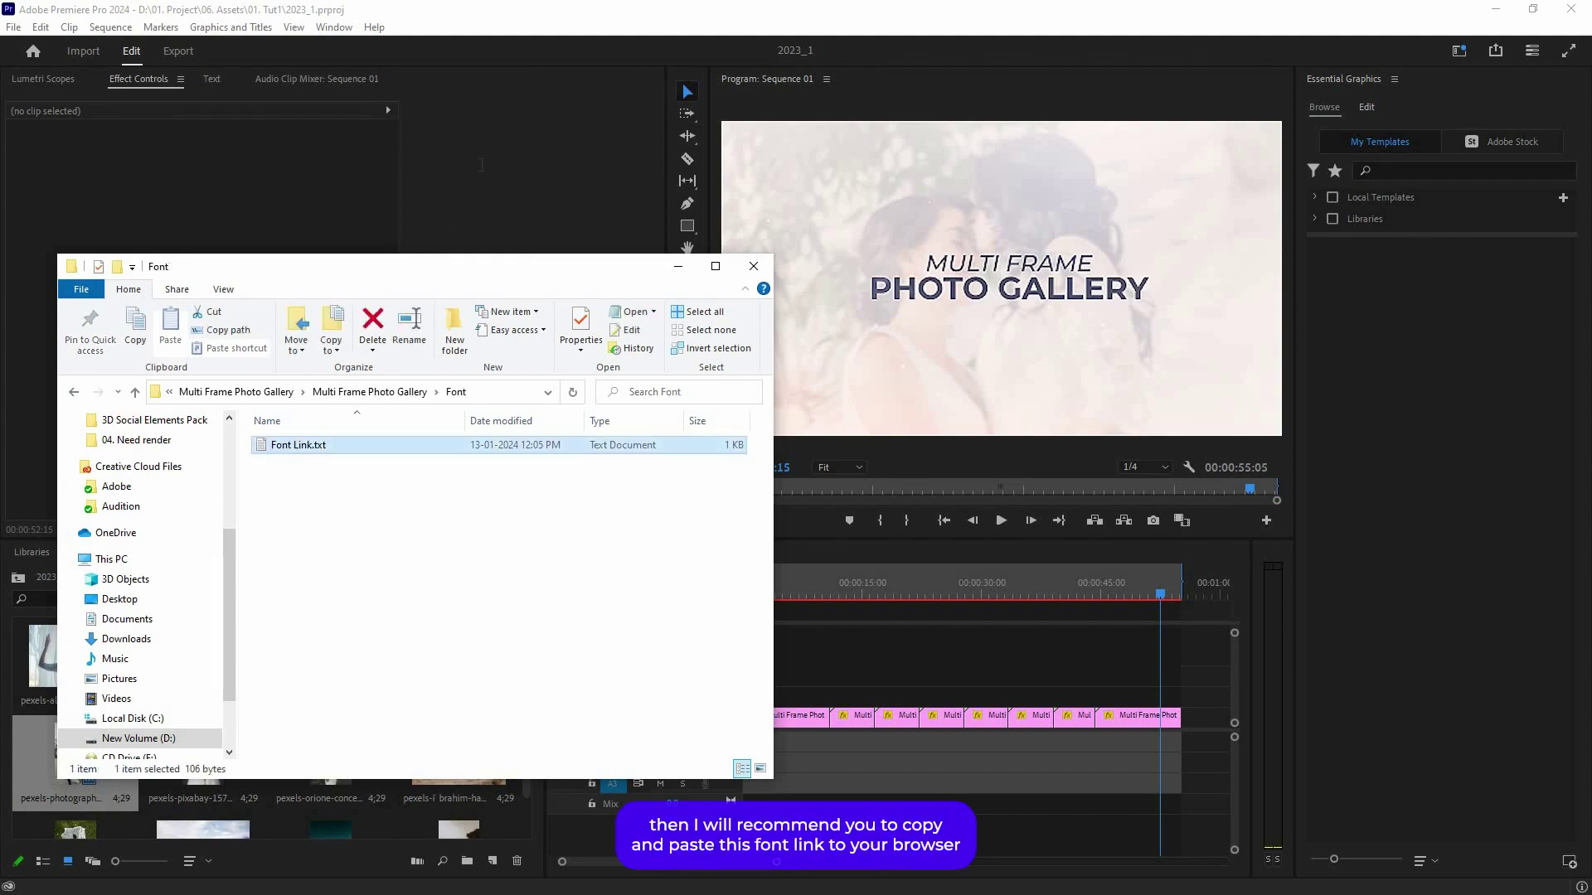
pyautogui.moveTo(506, 162); pyautogui.dragTo(214, 162)
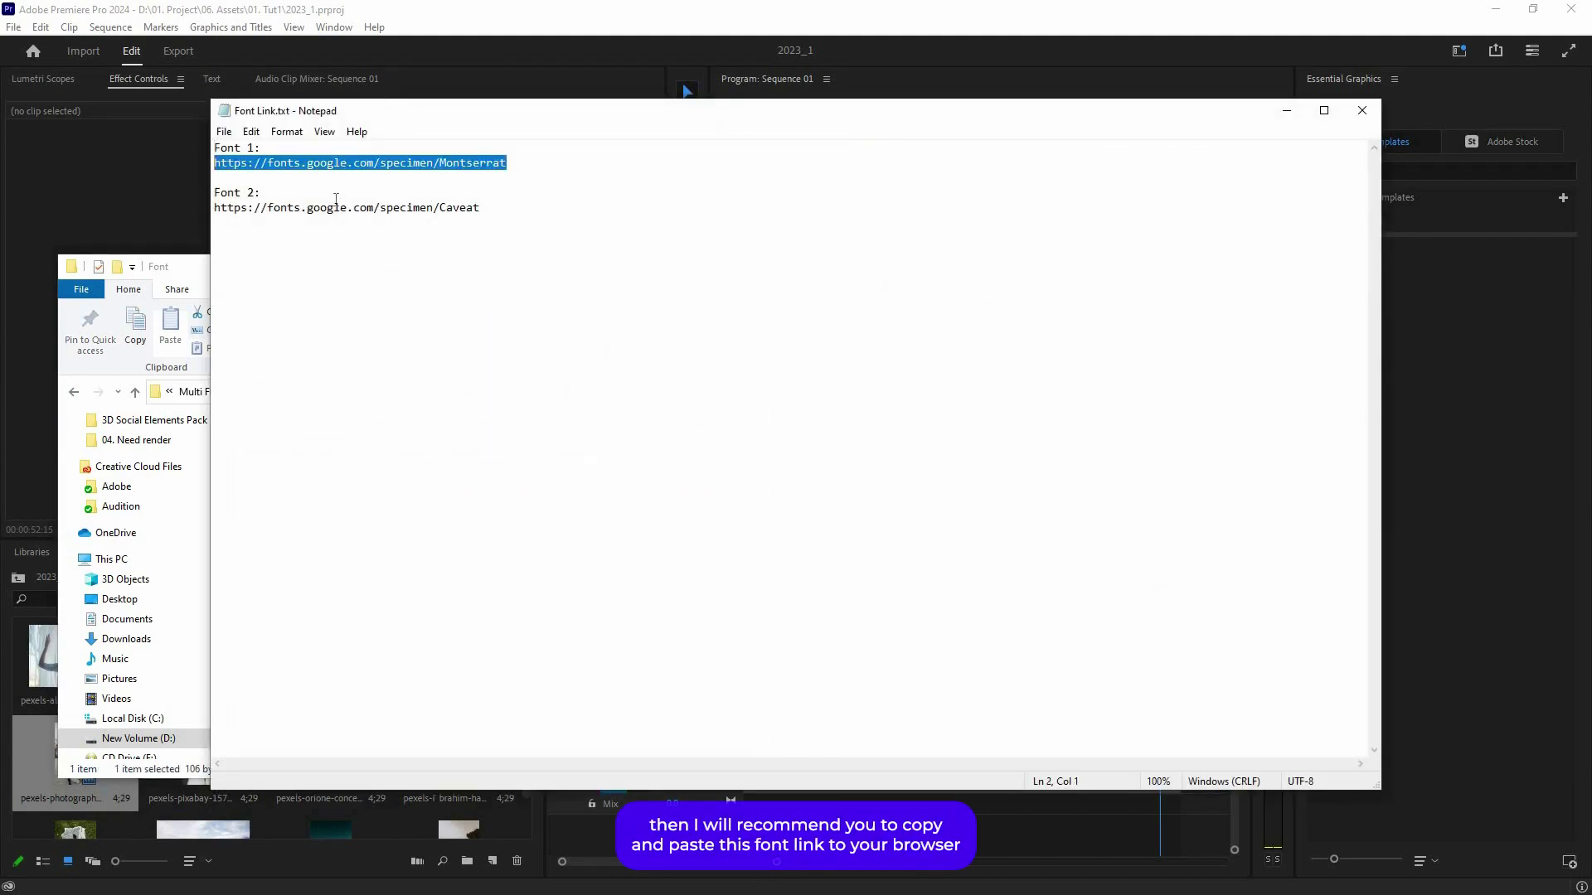
pyautogui.hotkey('ctrl', 'End')
pyautogui.hotkey('shift', 'Home')
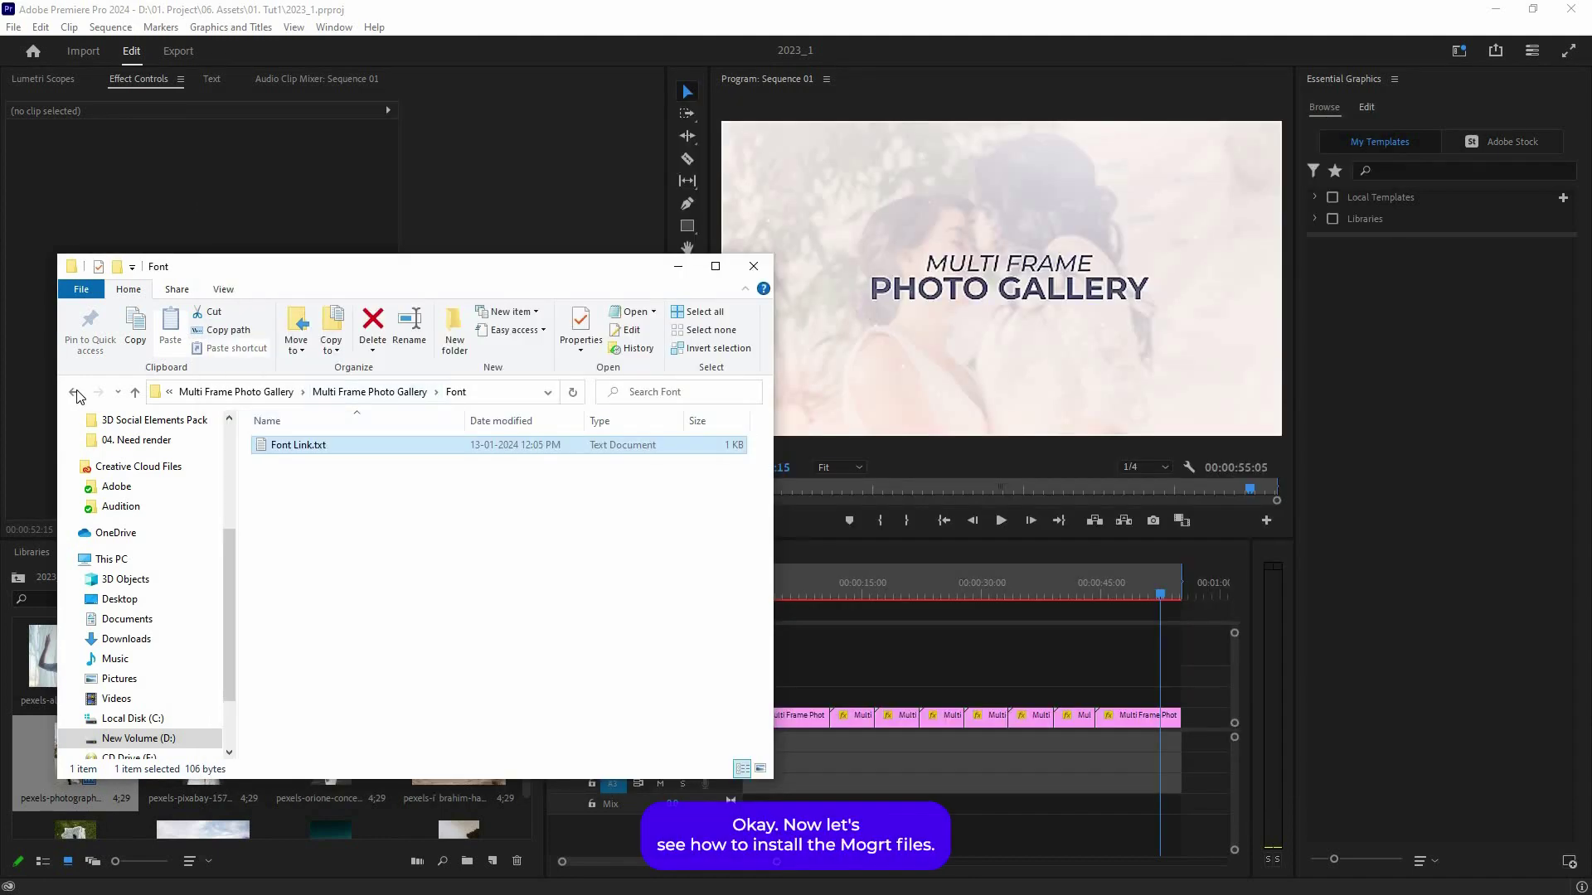
# Reopen the Mogrt folder, switch to Premiere Pro, and make sure Essential Graphics is enabled and showing its Browse view
pyautogui.click(76, 396)
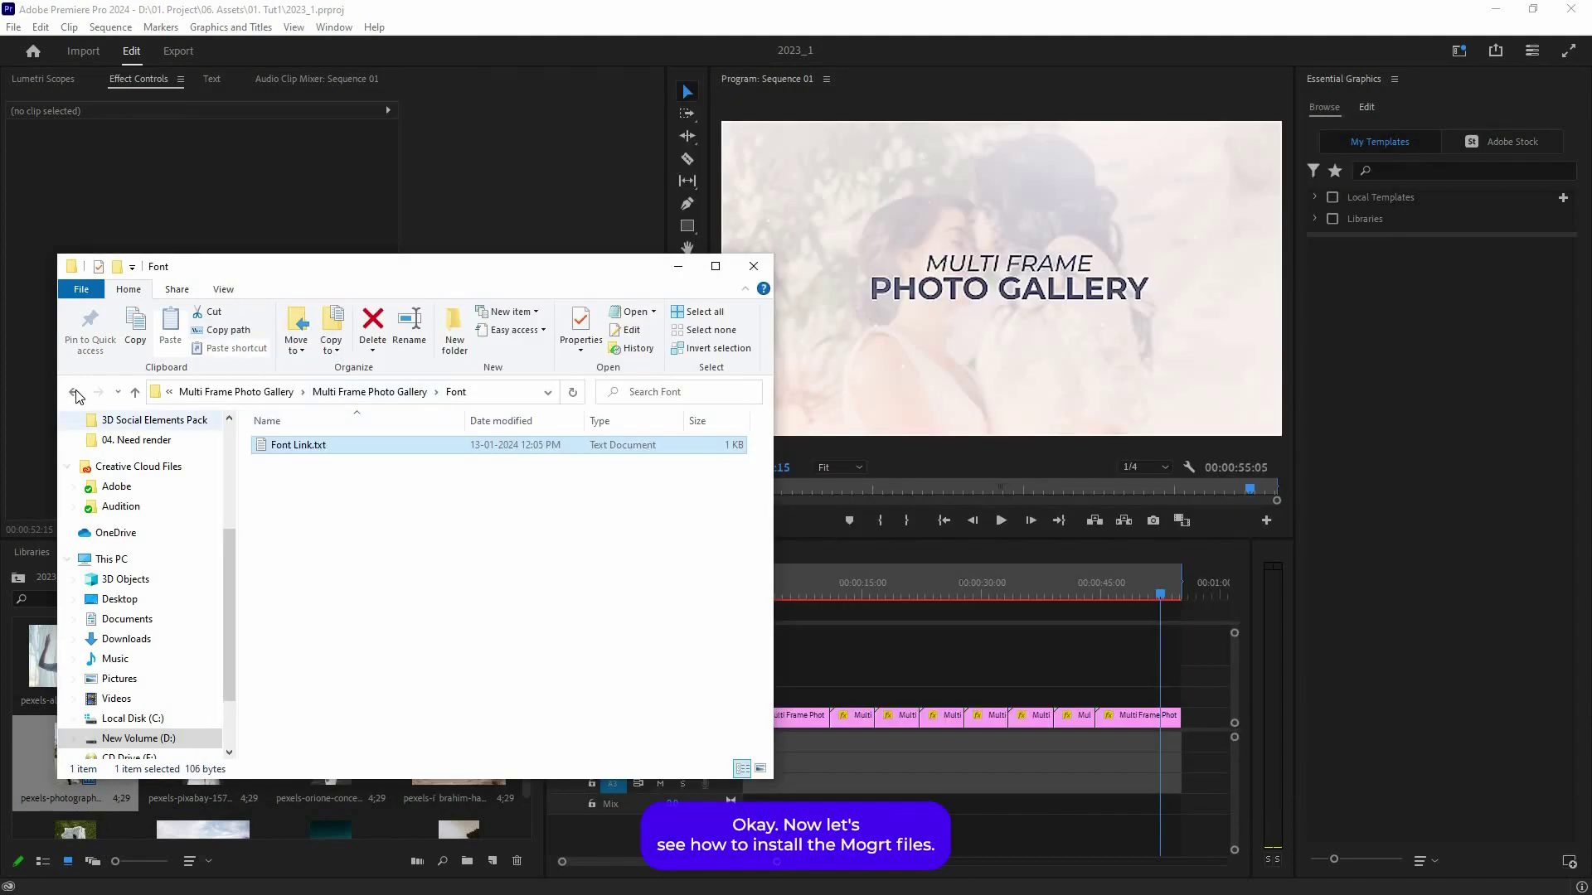
pyautogui.doubleClick(284, 479)
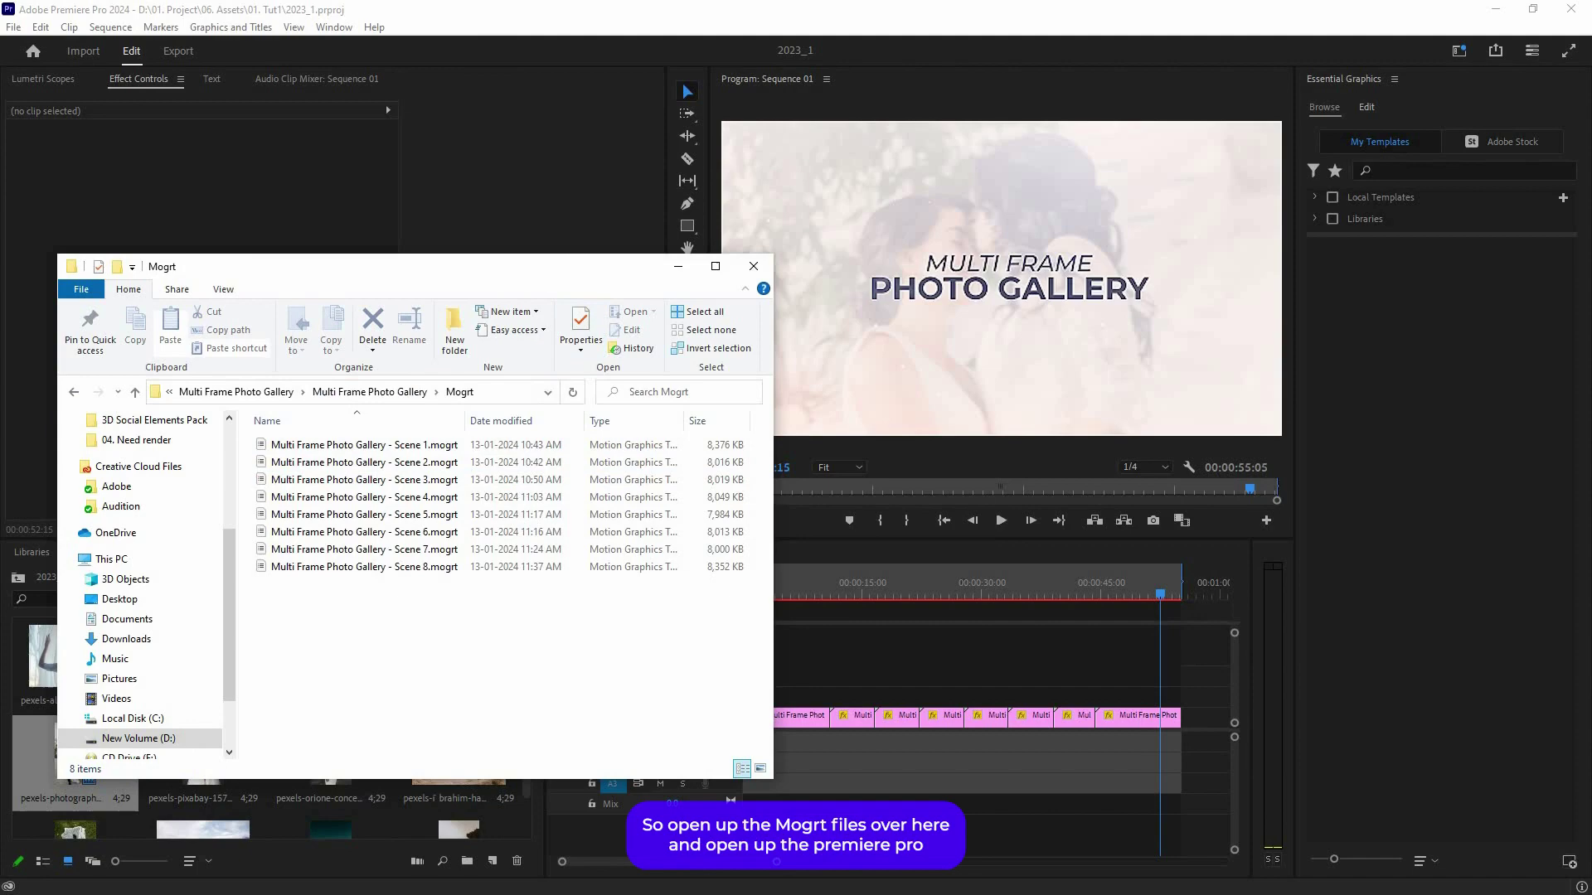
pyautogui.click(368, 7)
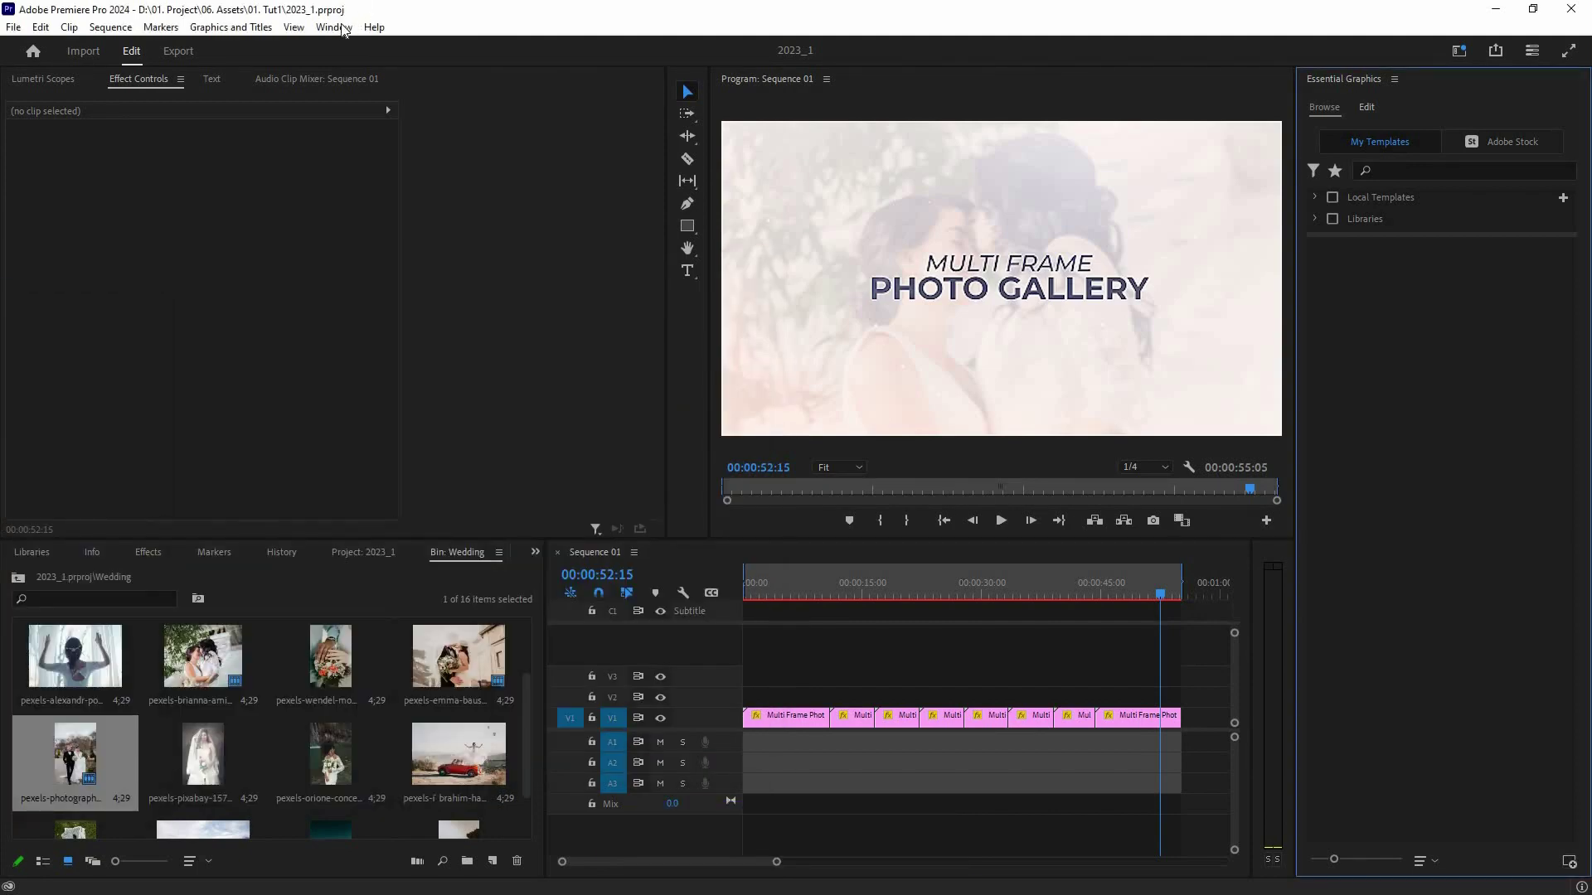
pyautogui.click(335, 28)
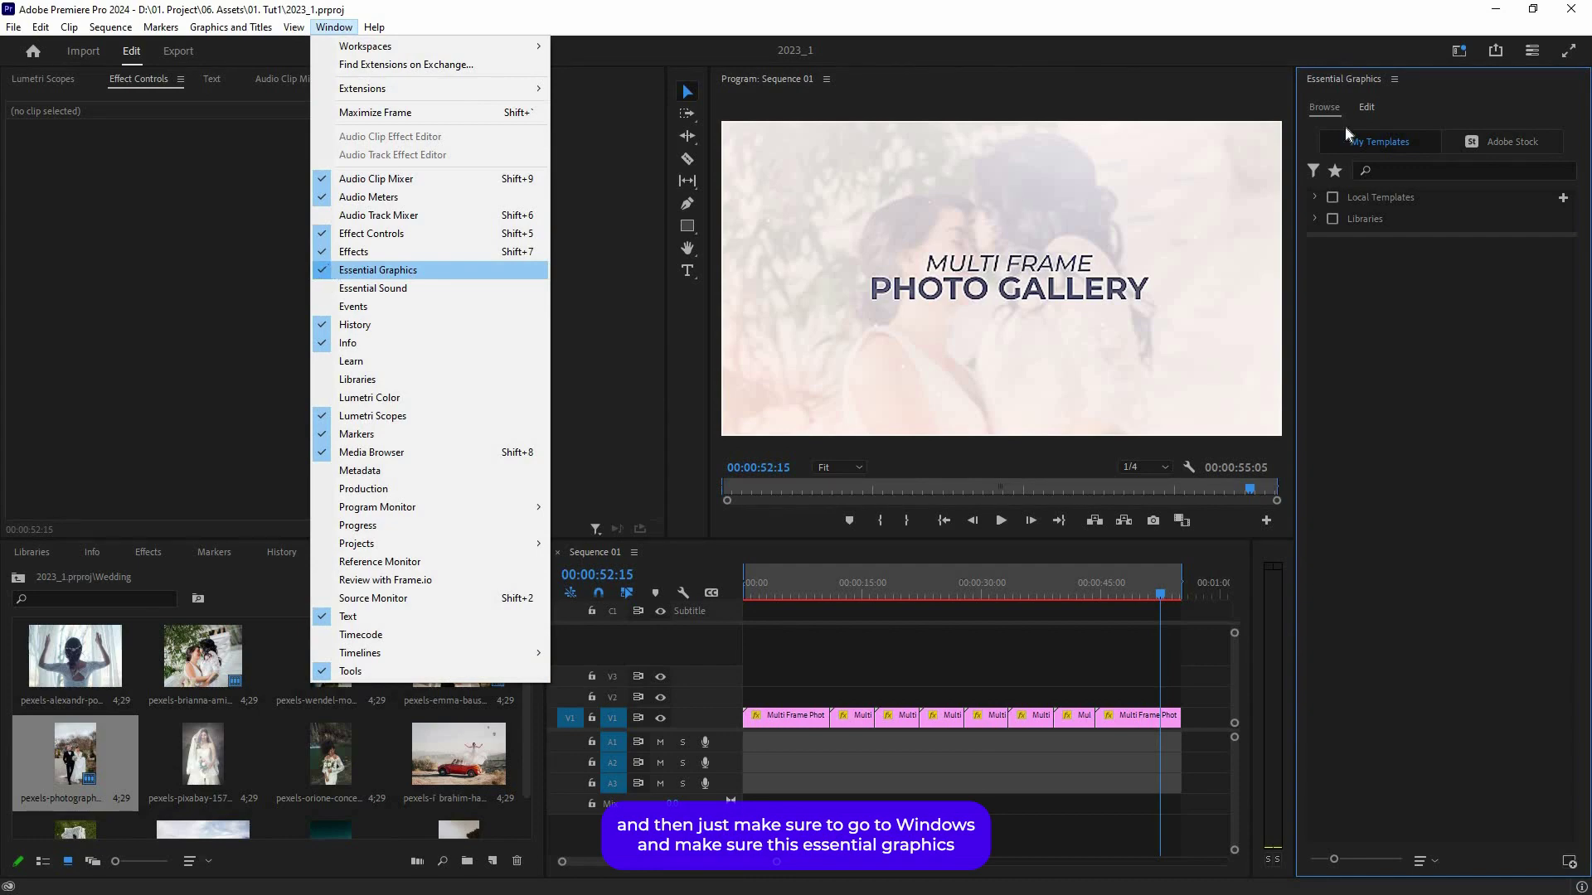
pyautogui.click(1393, 77)
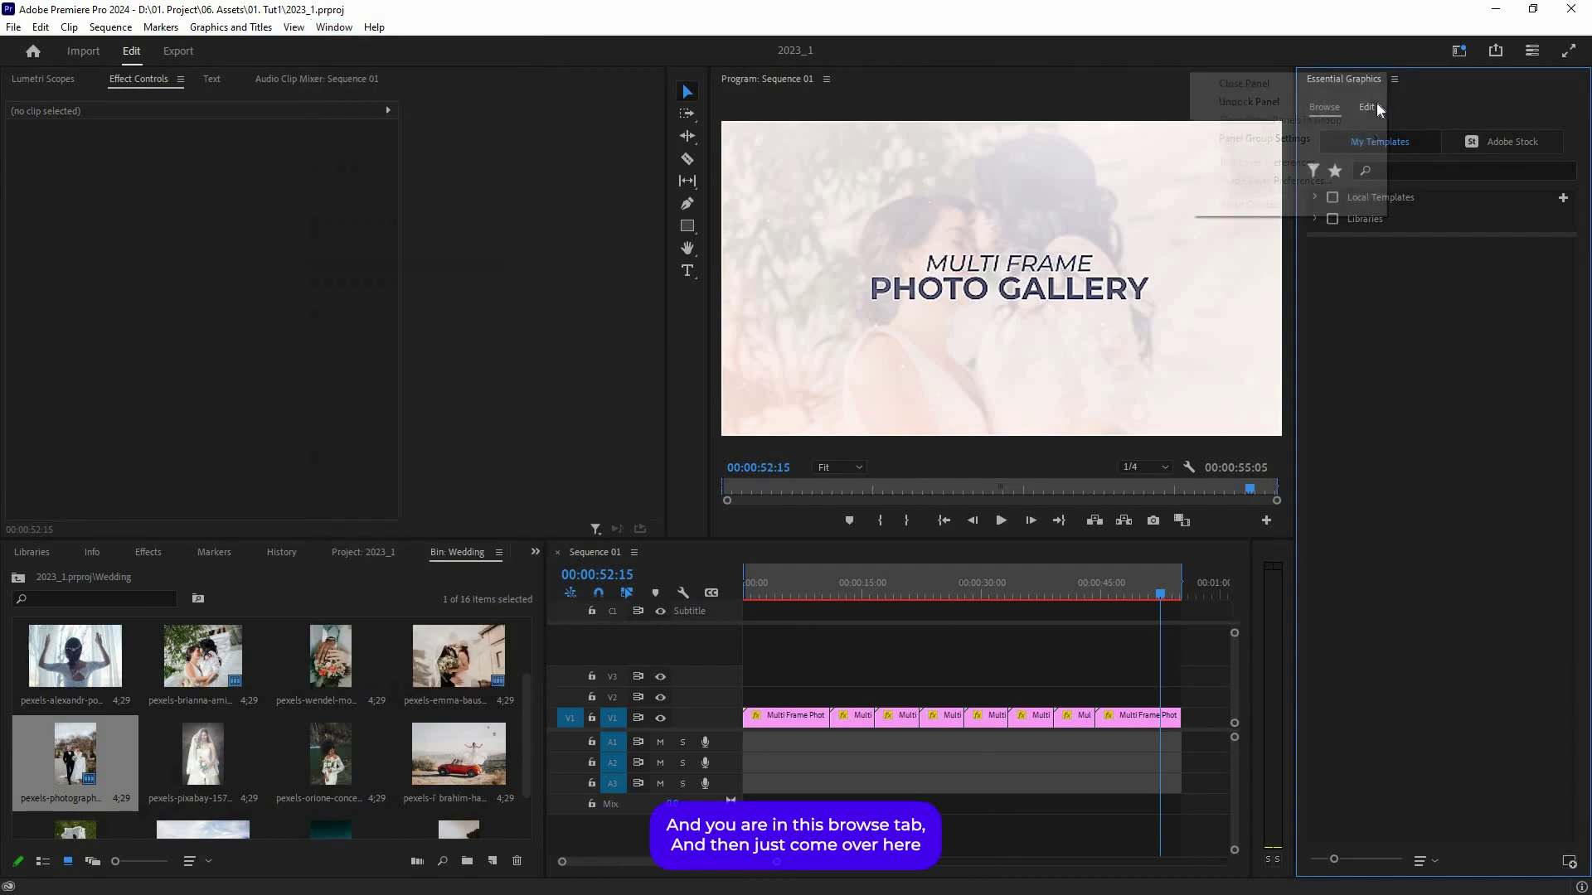
pyautogui.press('Escape')
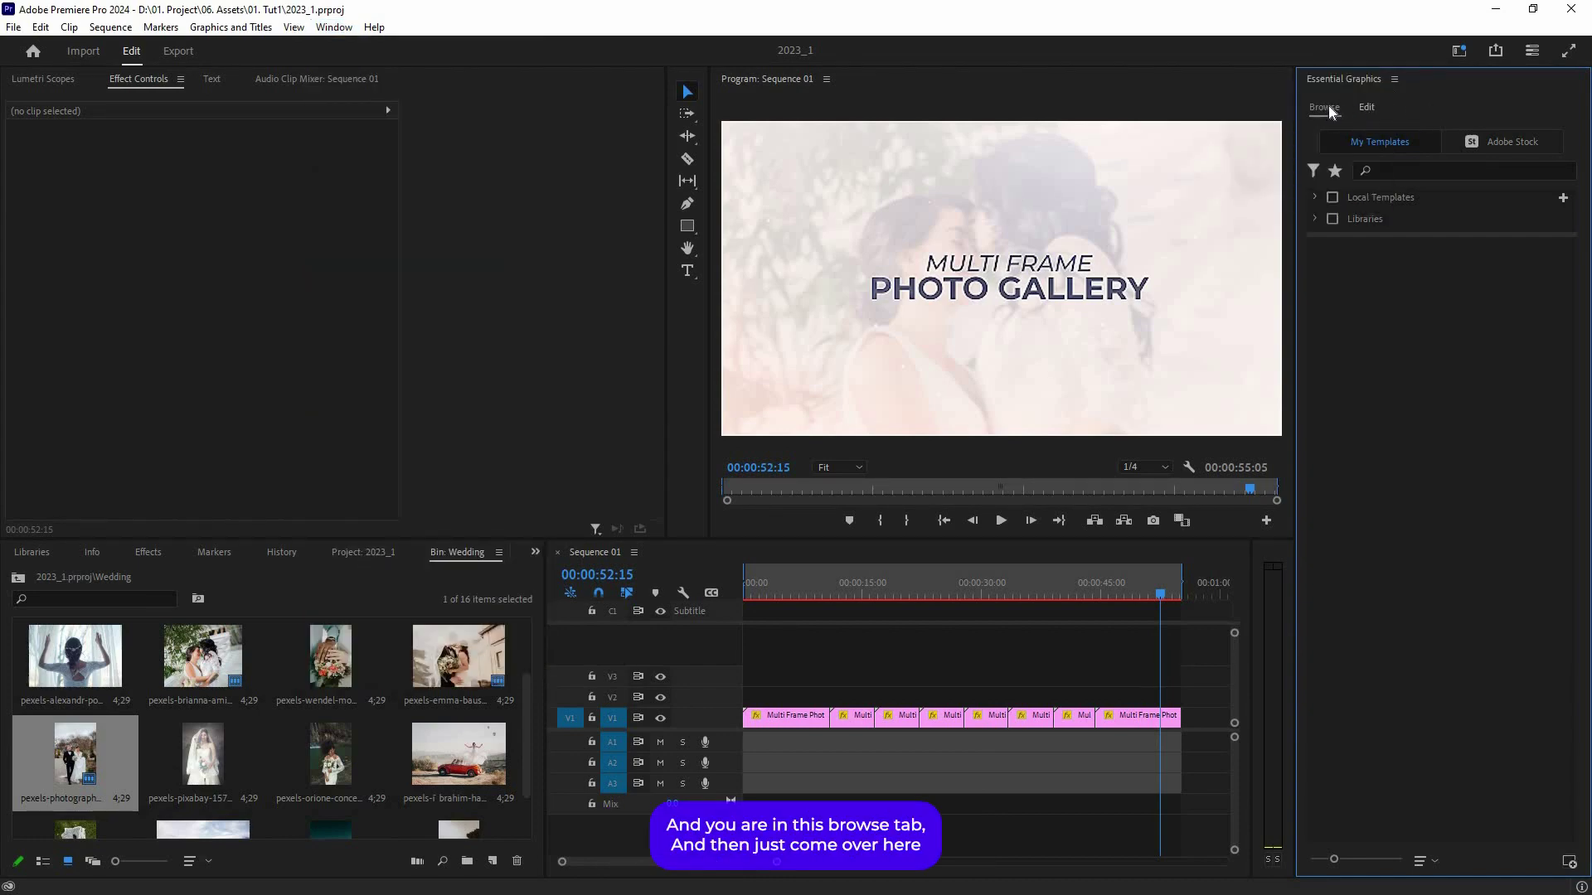
pyautogui.click(1366, 106)
pyautogui.click(1324, 107)
# Install all eight Multi Frame Photo Gallery .mogrt files from the Mogrt folder into the Essential Graphics templates
pyautogui.hotkey('alt', 'Tab')
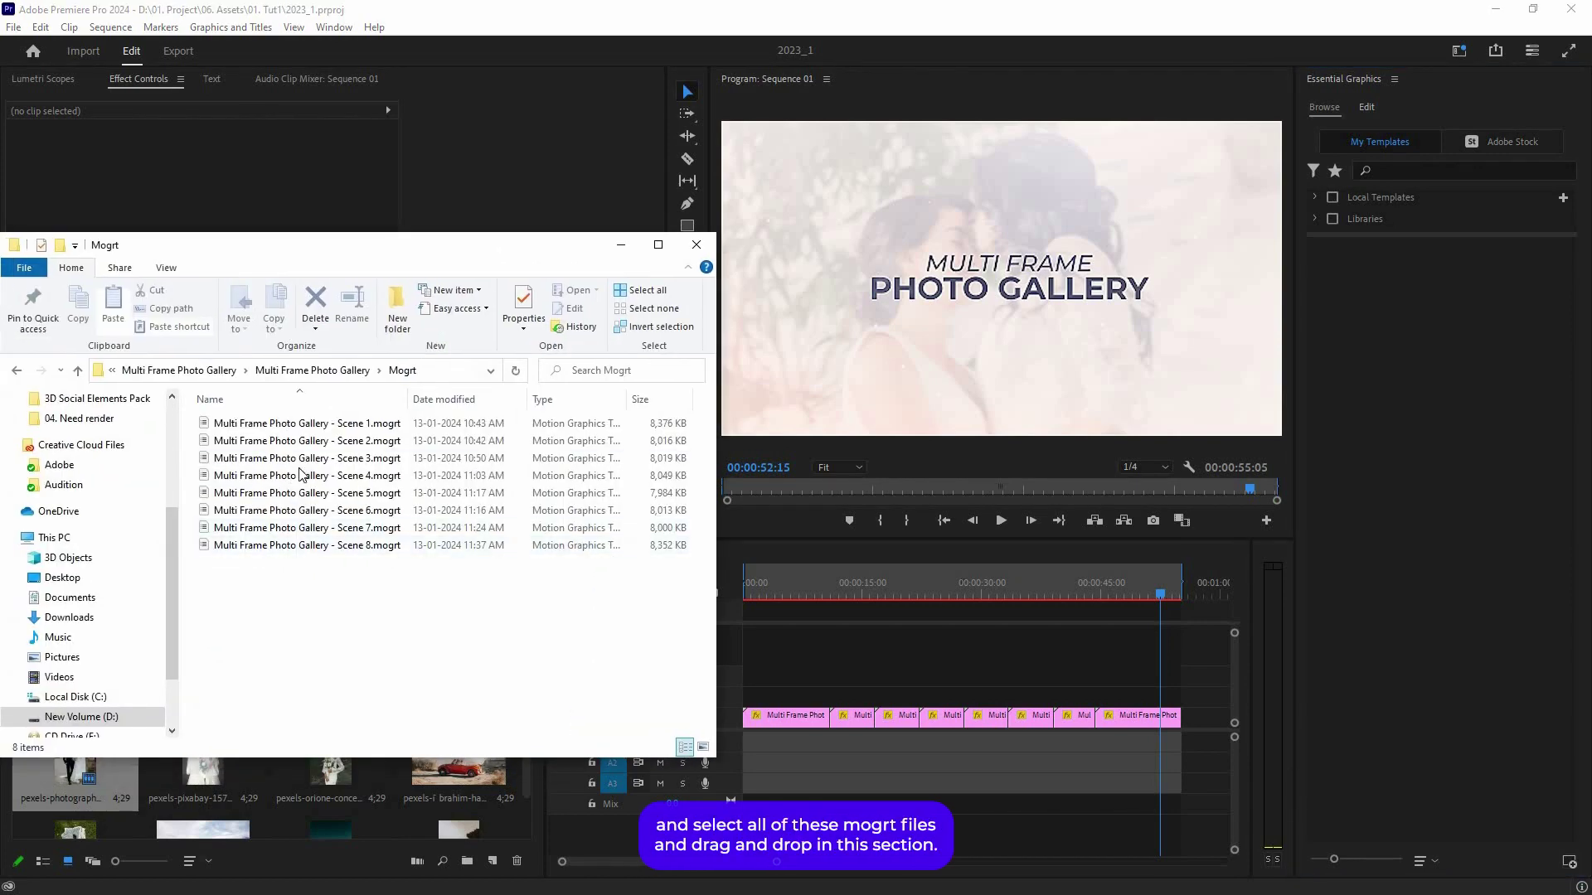
pyautogui.moveTo(380, 619); pyautogui.dragTo(286, 418)
pyautogui.moveTo(286, 422); pyautogui.dragTo(1458, 395)
pyautogui.moveTo(497, 241); pyautogui.dragTo(94, 264)
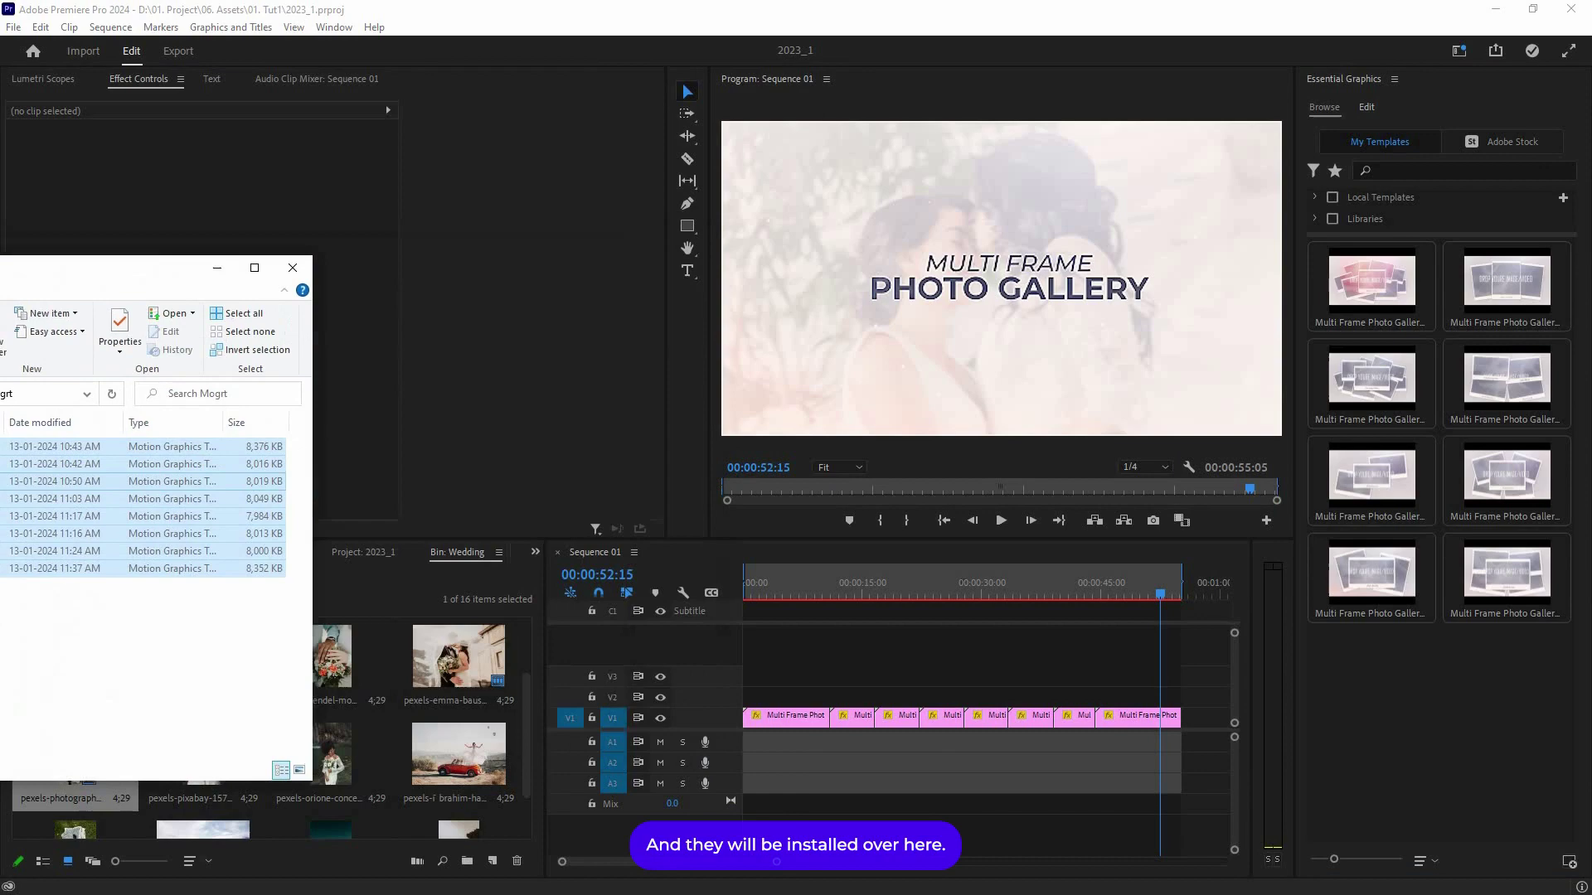
# Delete all existing Multi Frame Photo Gallery clips from track V1 of Sequence 01
pyautogui.click(777, 733)
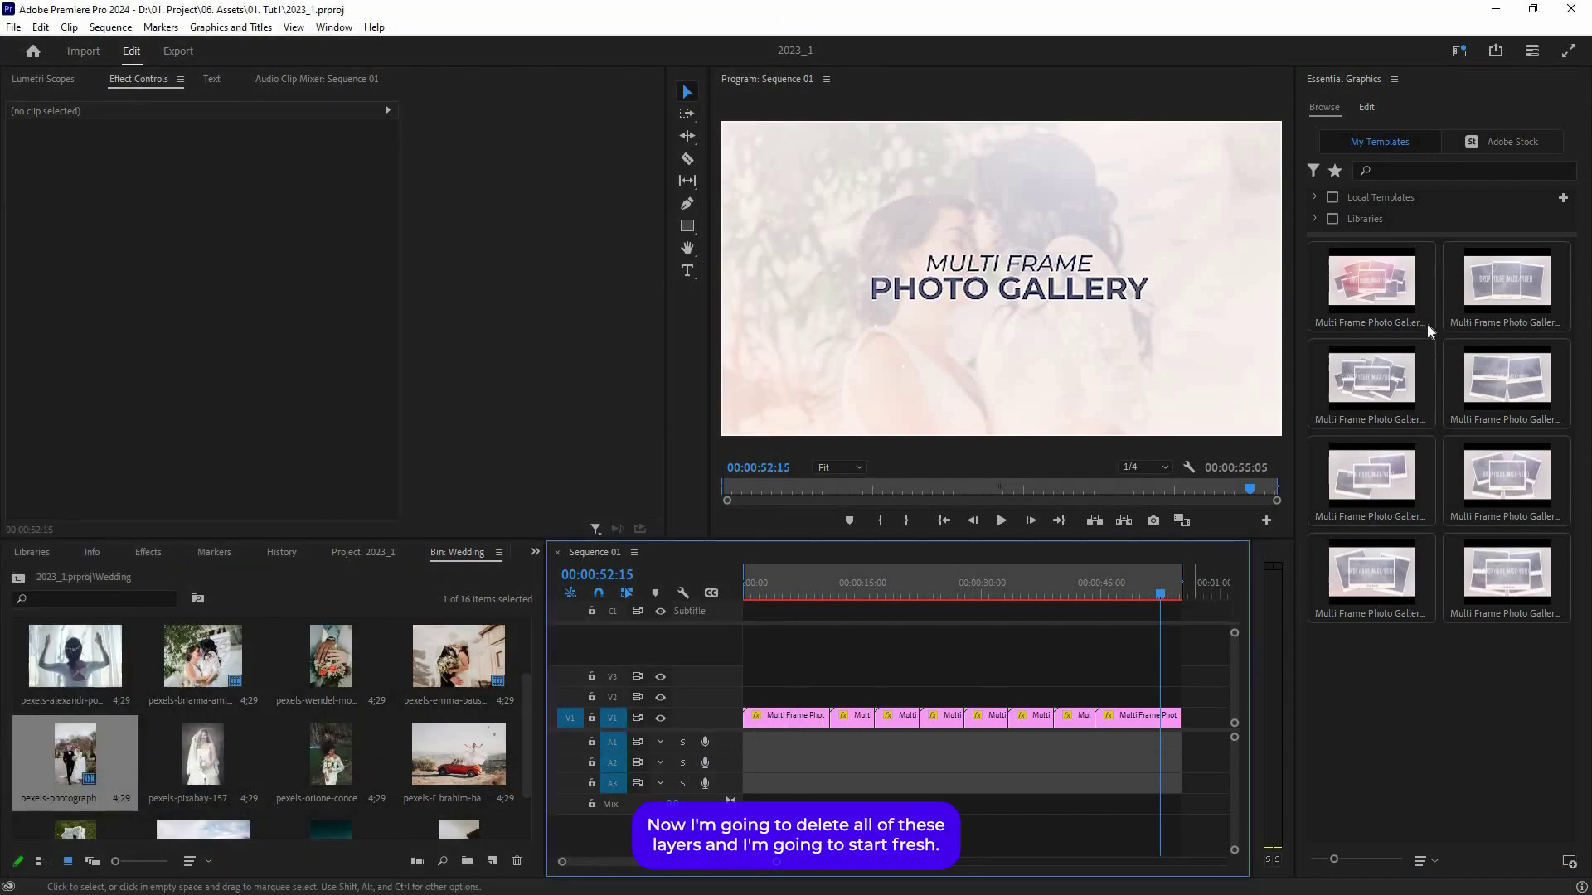
pyautogui.moveTo(1192, 687); pyautogui.dragTo(756, 732)
pyautogui.press('Delete')
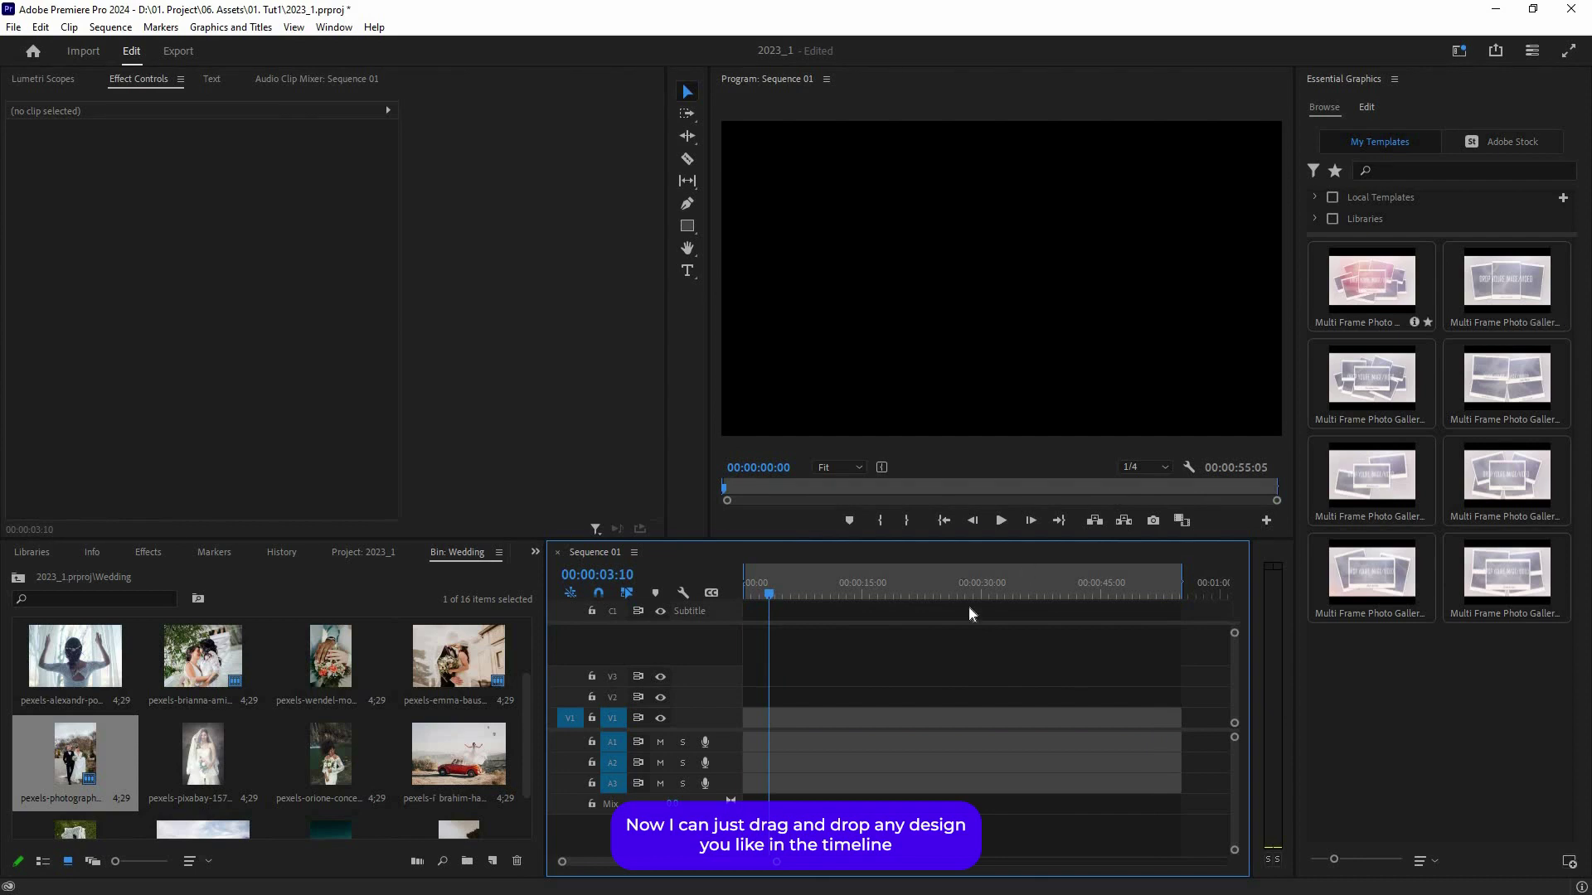
# Place the first gallery template at the start of track V1, add Scene 4 directly after it, and preview both
pyautogui.moveTo(1371, 282); pyautogui.dragTo(757, 531)
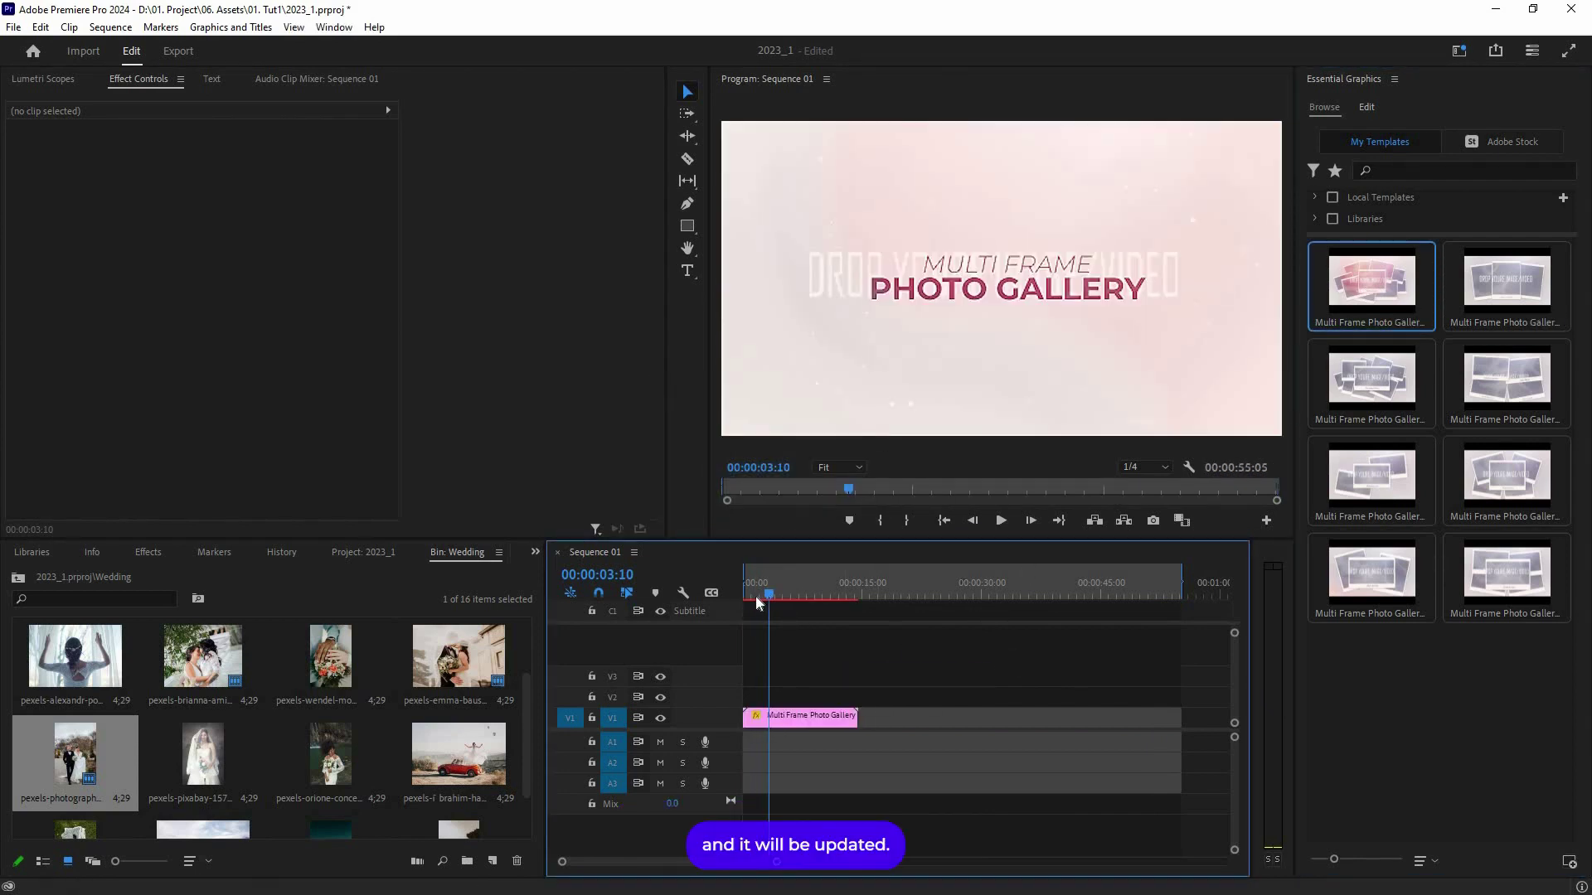
pyautogui.moveTo(756, 601); pyautogui.dragTo(817, 596)
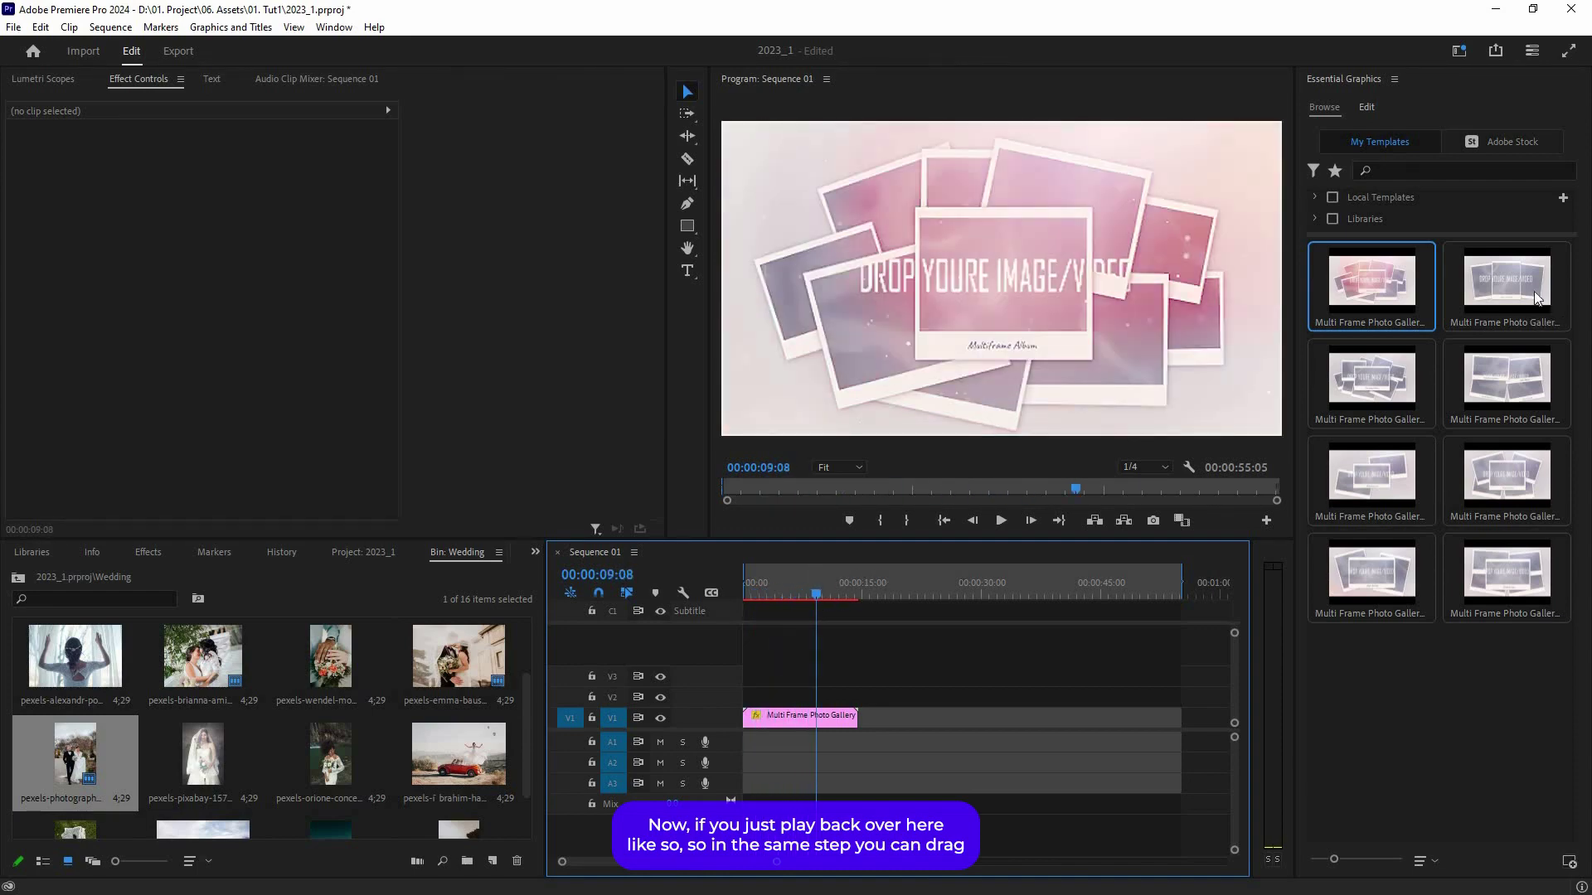
pyautogui.moveTo(1506, 381); pyautogui.dragTo(903, 583)
pyautogui.click(902, 585)
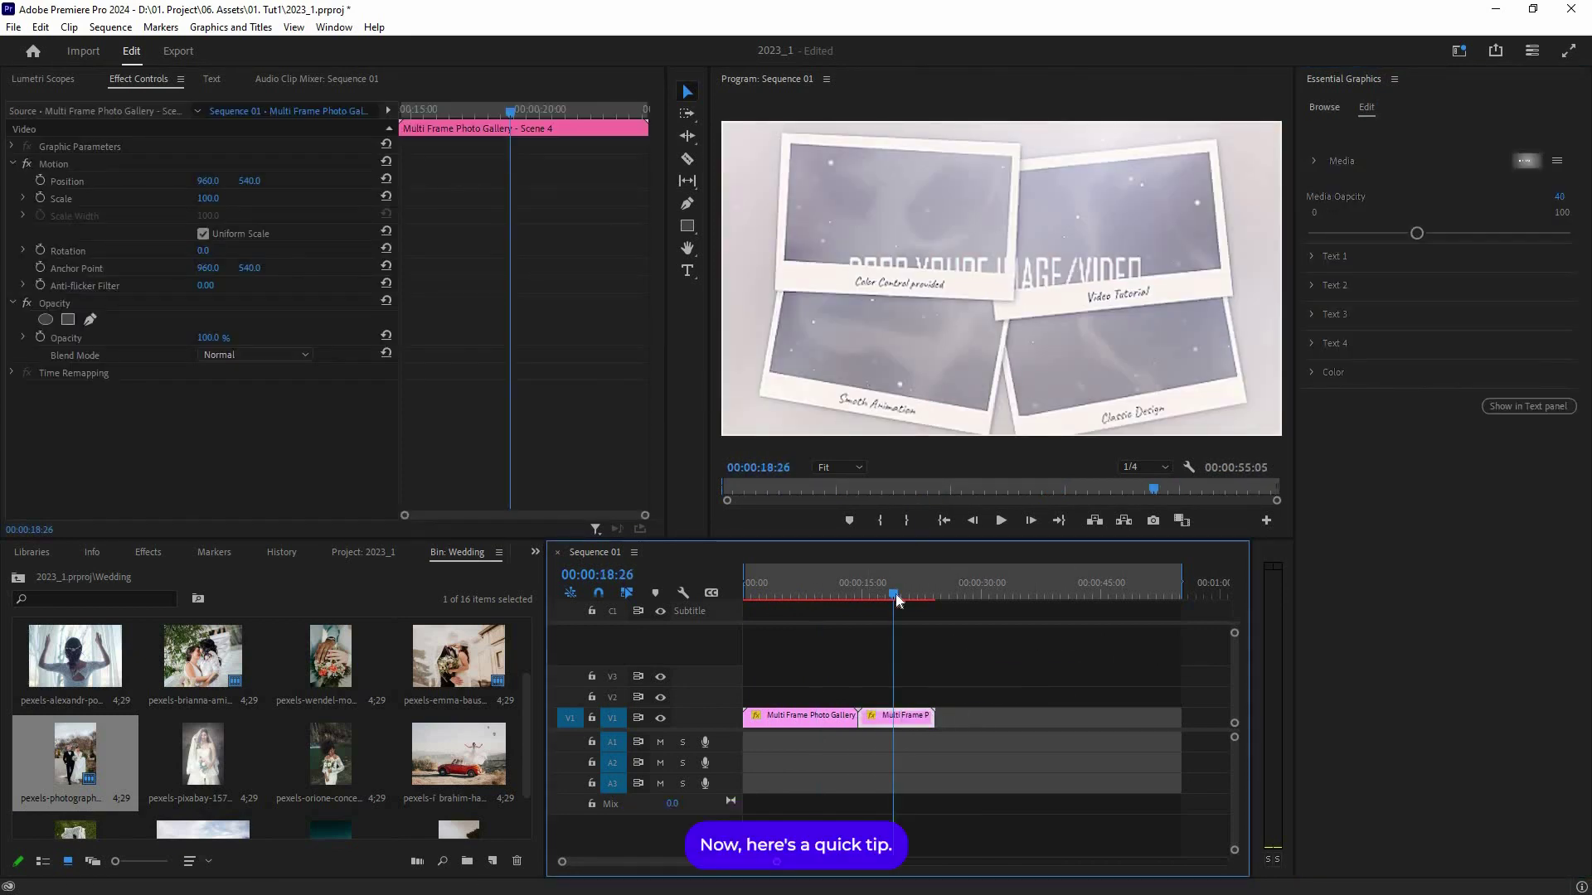
pyautogui.moveTo(896, 594); pyautogui.dragTo(895, 592)
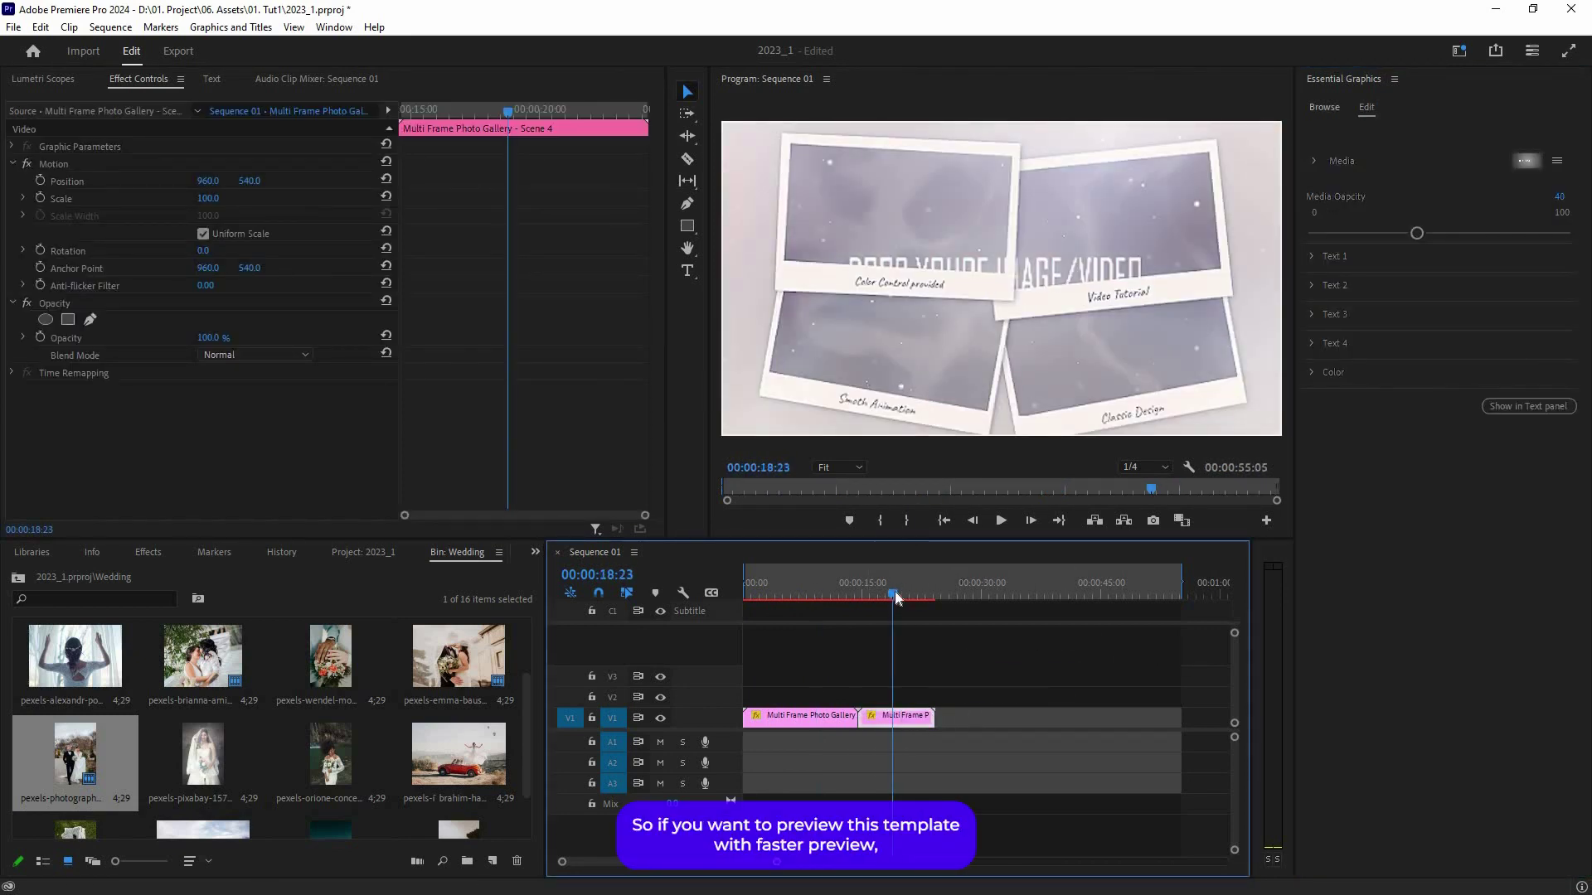
pyautogui.click(883, 594)
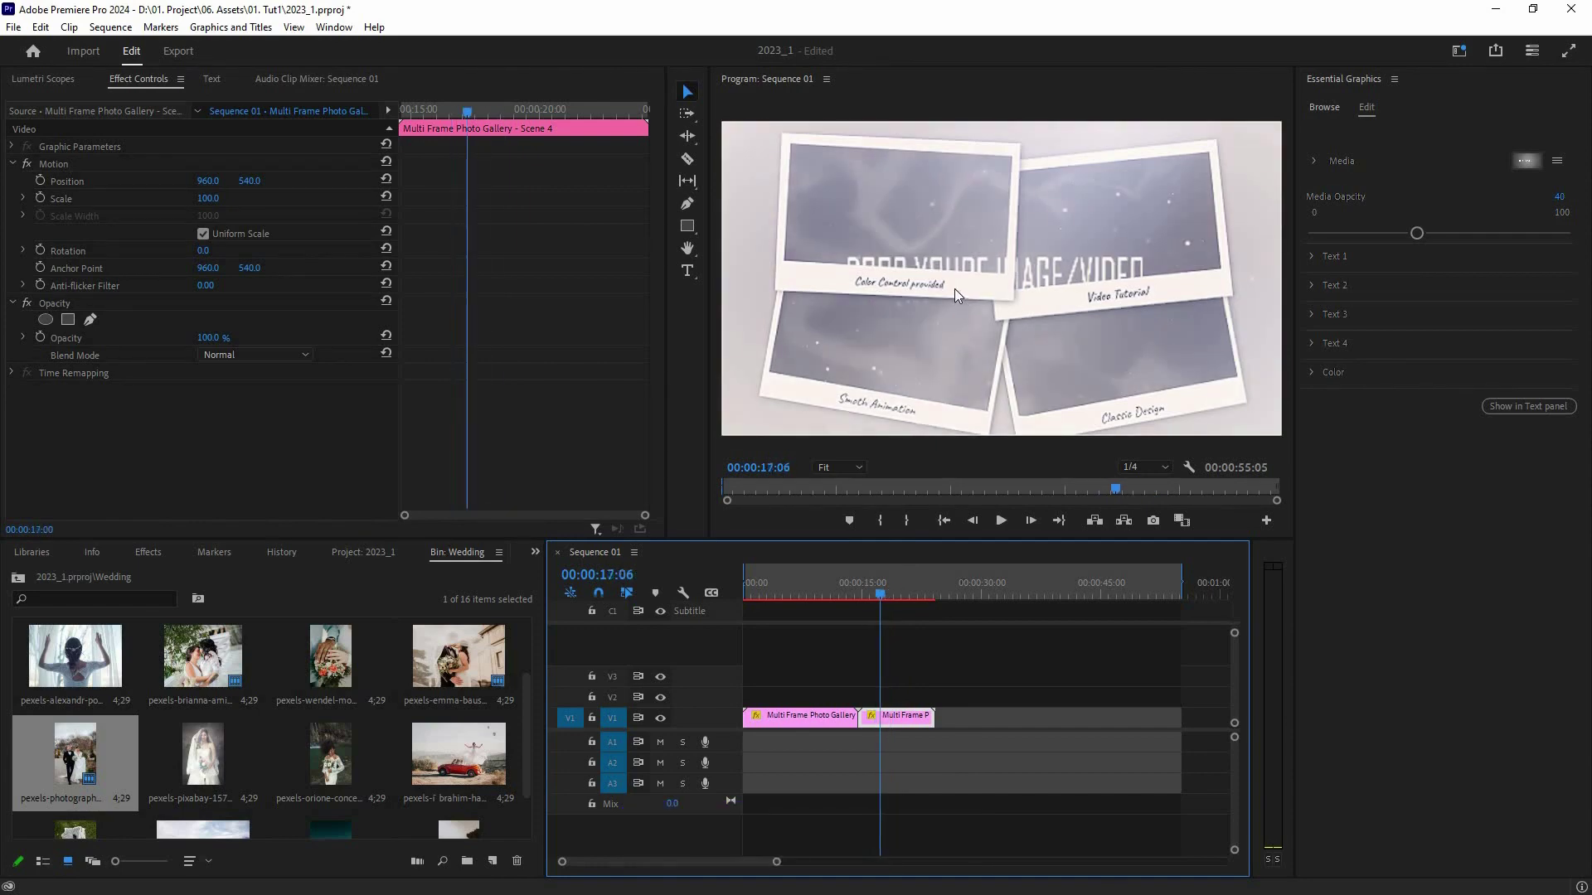
# Check the Program Monitor's resolution options for a faster preview
pyautogui.rightClick(923, 252)
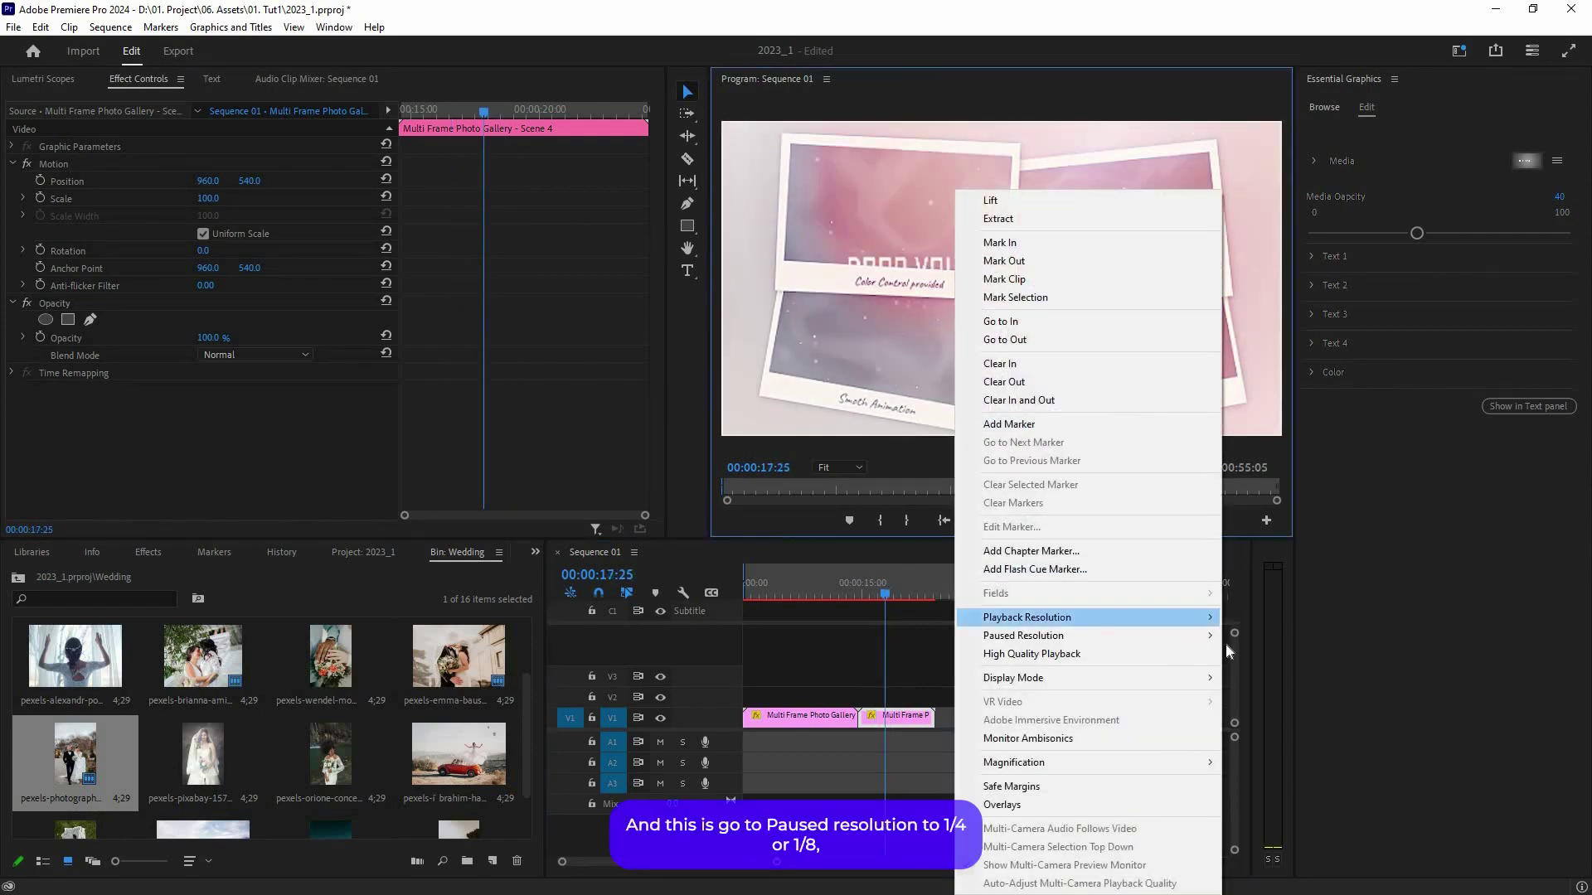
pyautogui.moveTo(1212, 637)
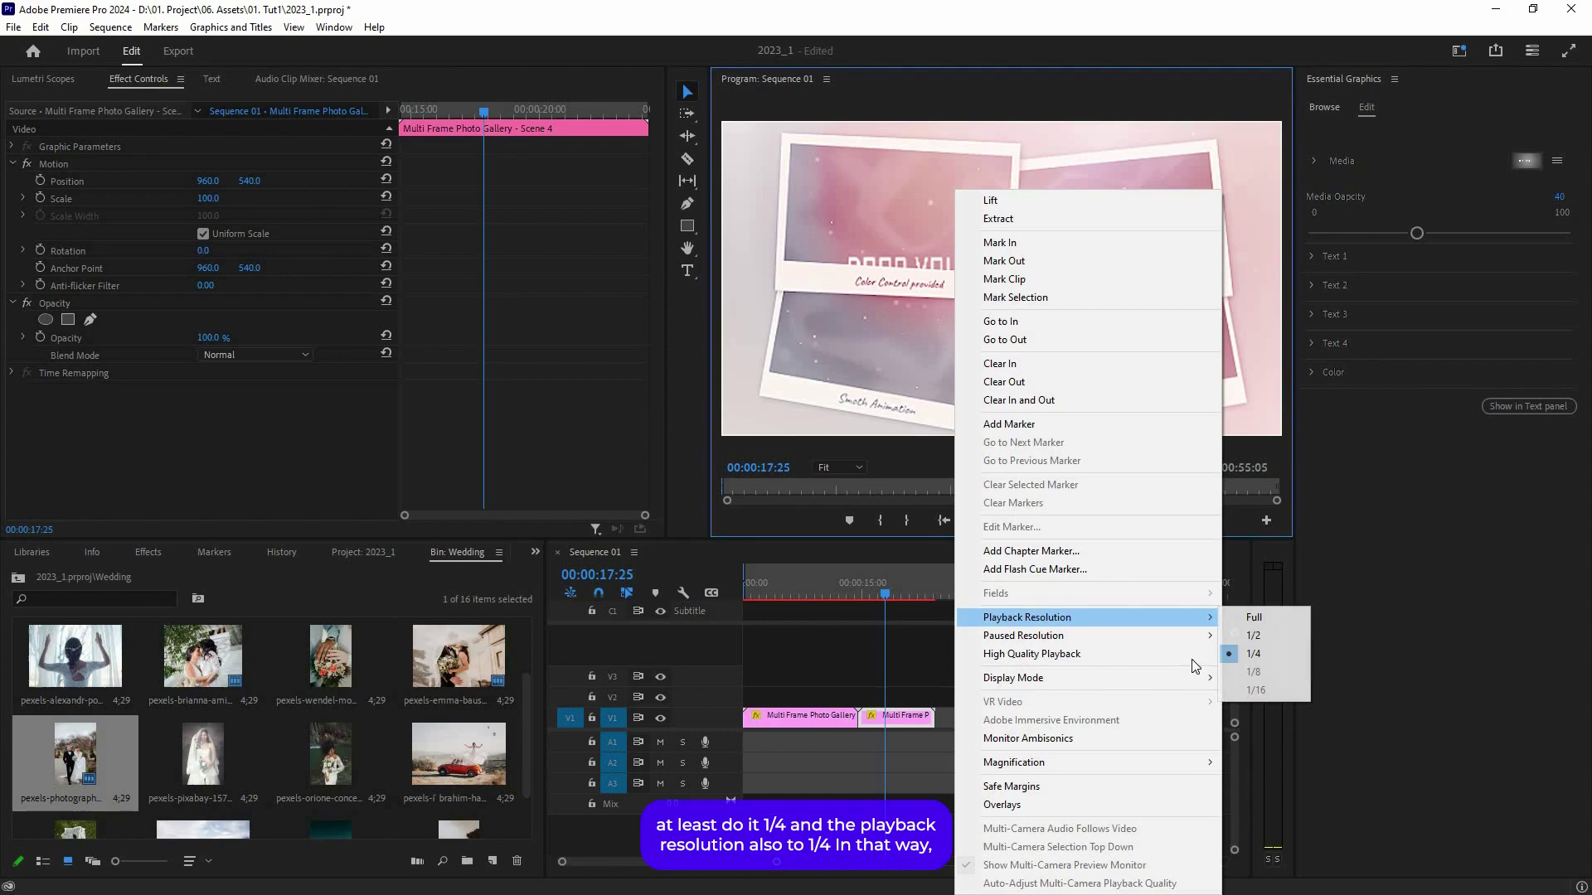
pyautogui.click(901, 637)
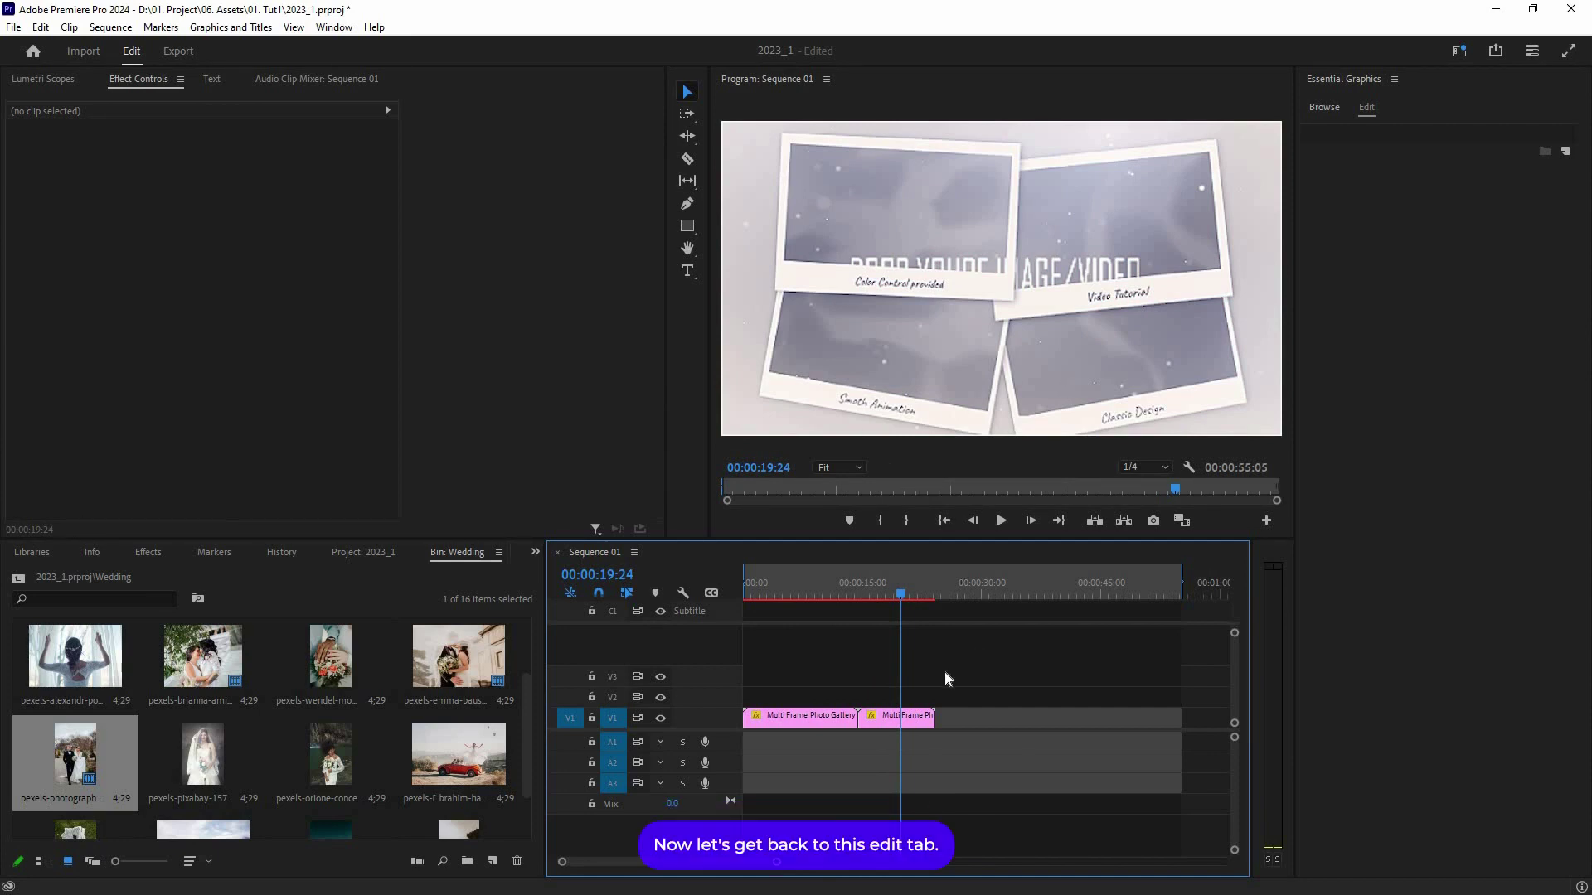
# Fill the Scene 4 clip's Media placeholder with the photo of the embracing wedding couple holding a bouquet
pyautogui.click(1374, 106)
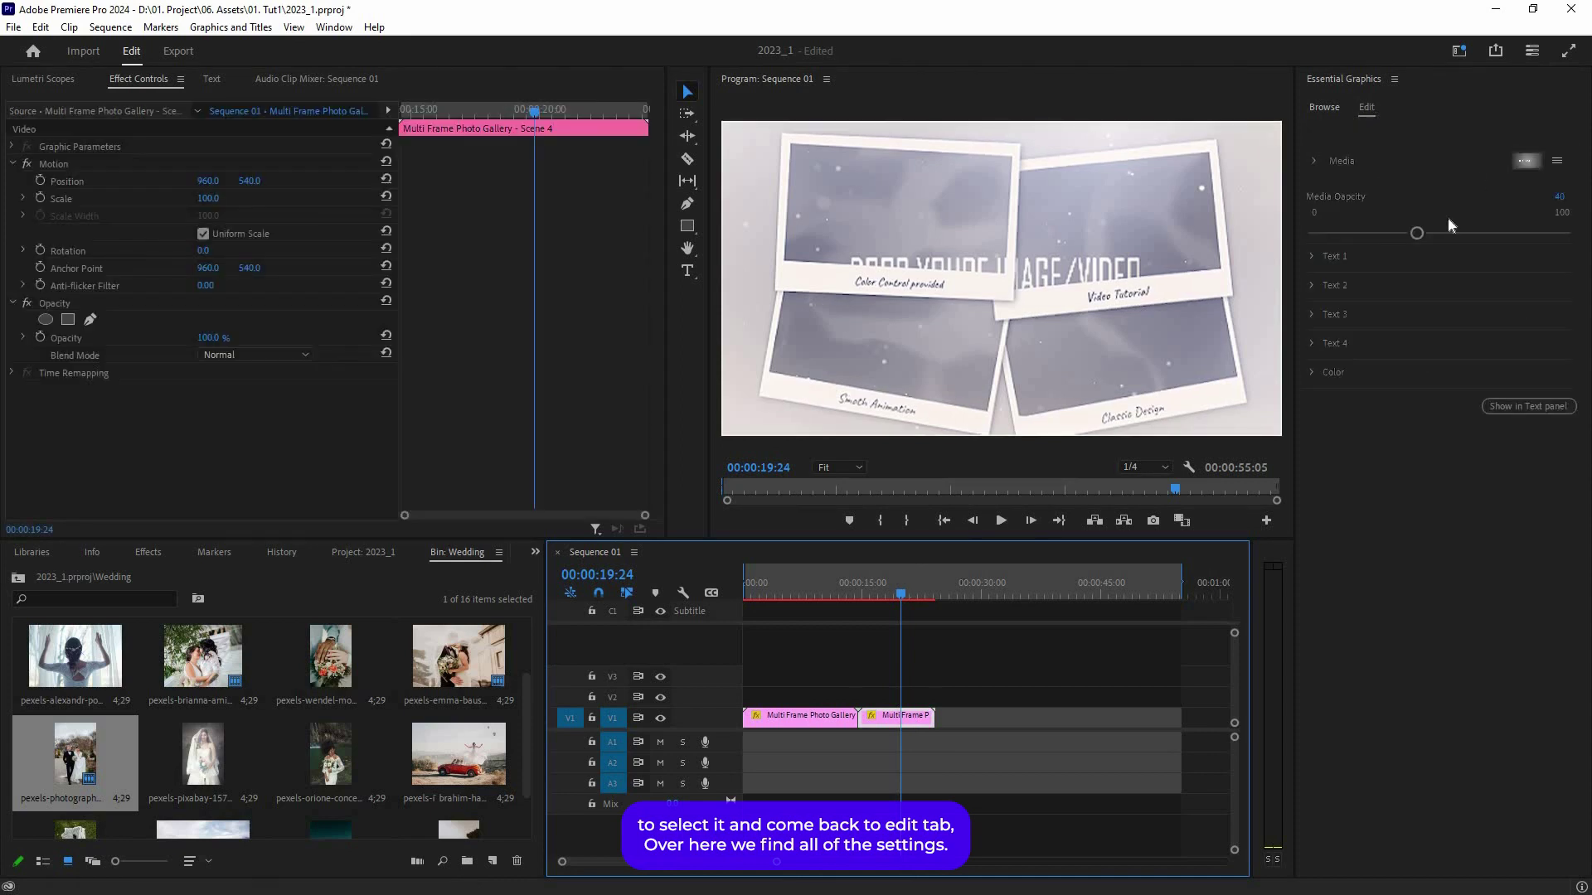
pyautogui.click(1315, 161)
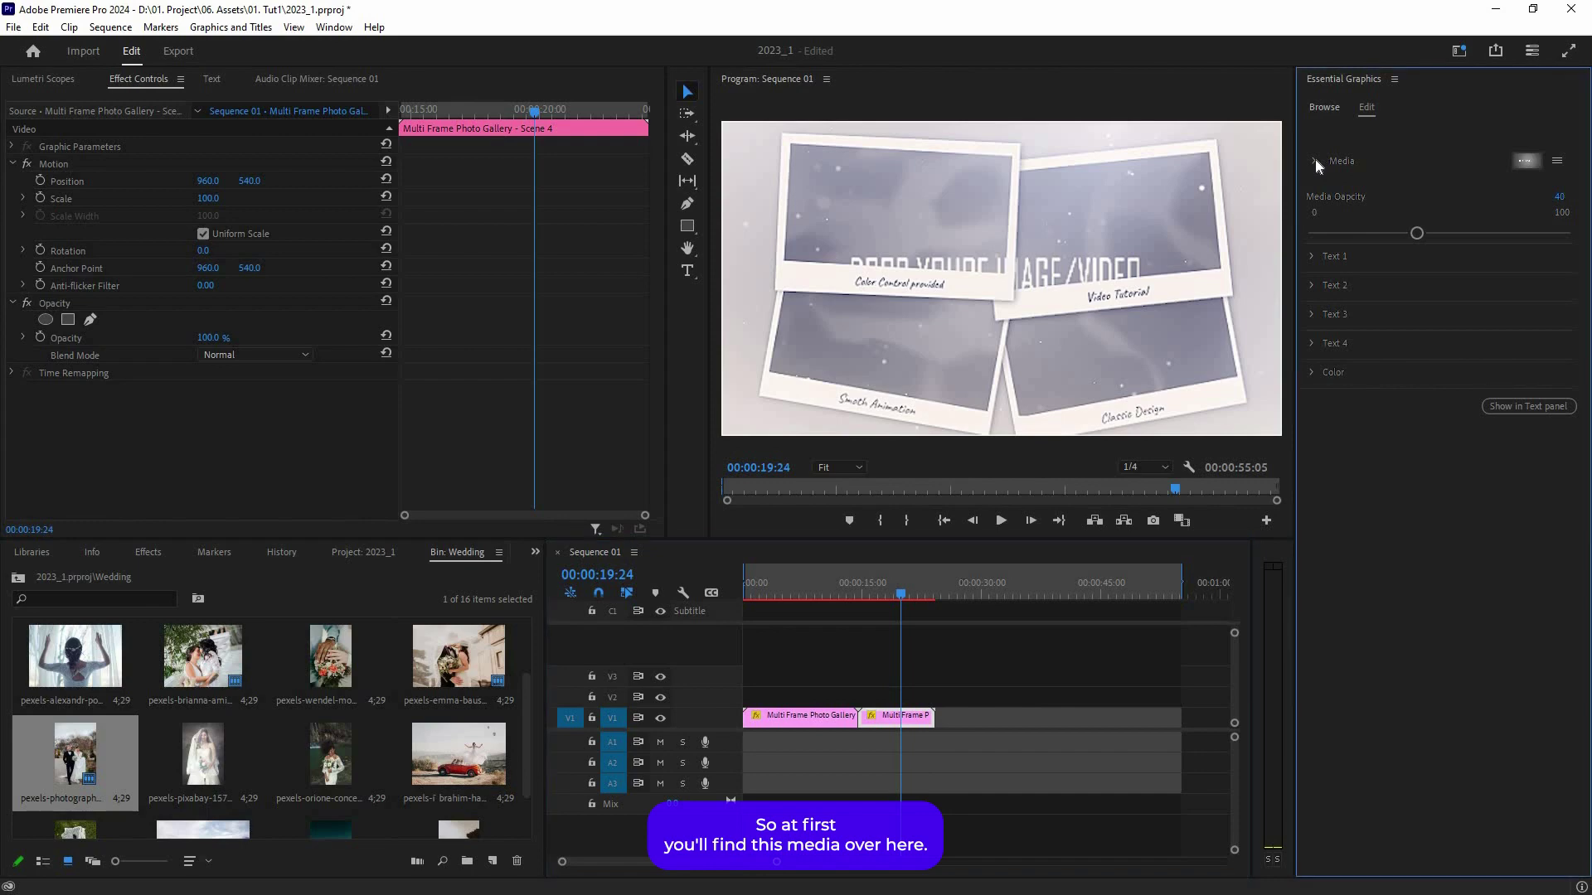
pyautogui.click(285, 678)
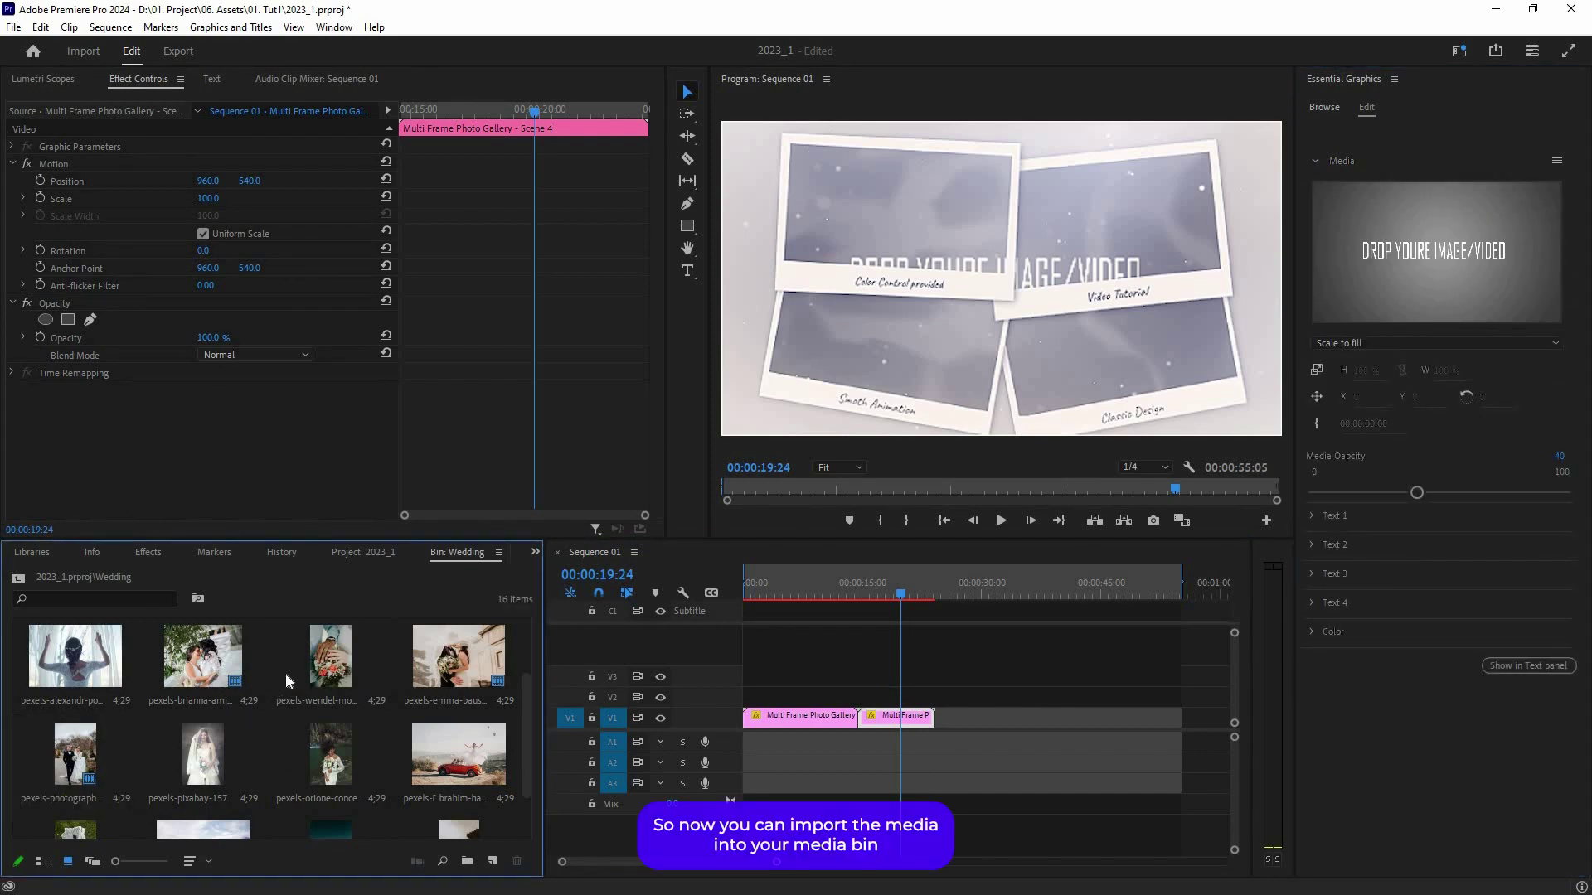
pyautogui.moveTo(466, 655); pyautogui.dragTo(1390, 247)
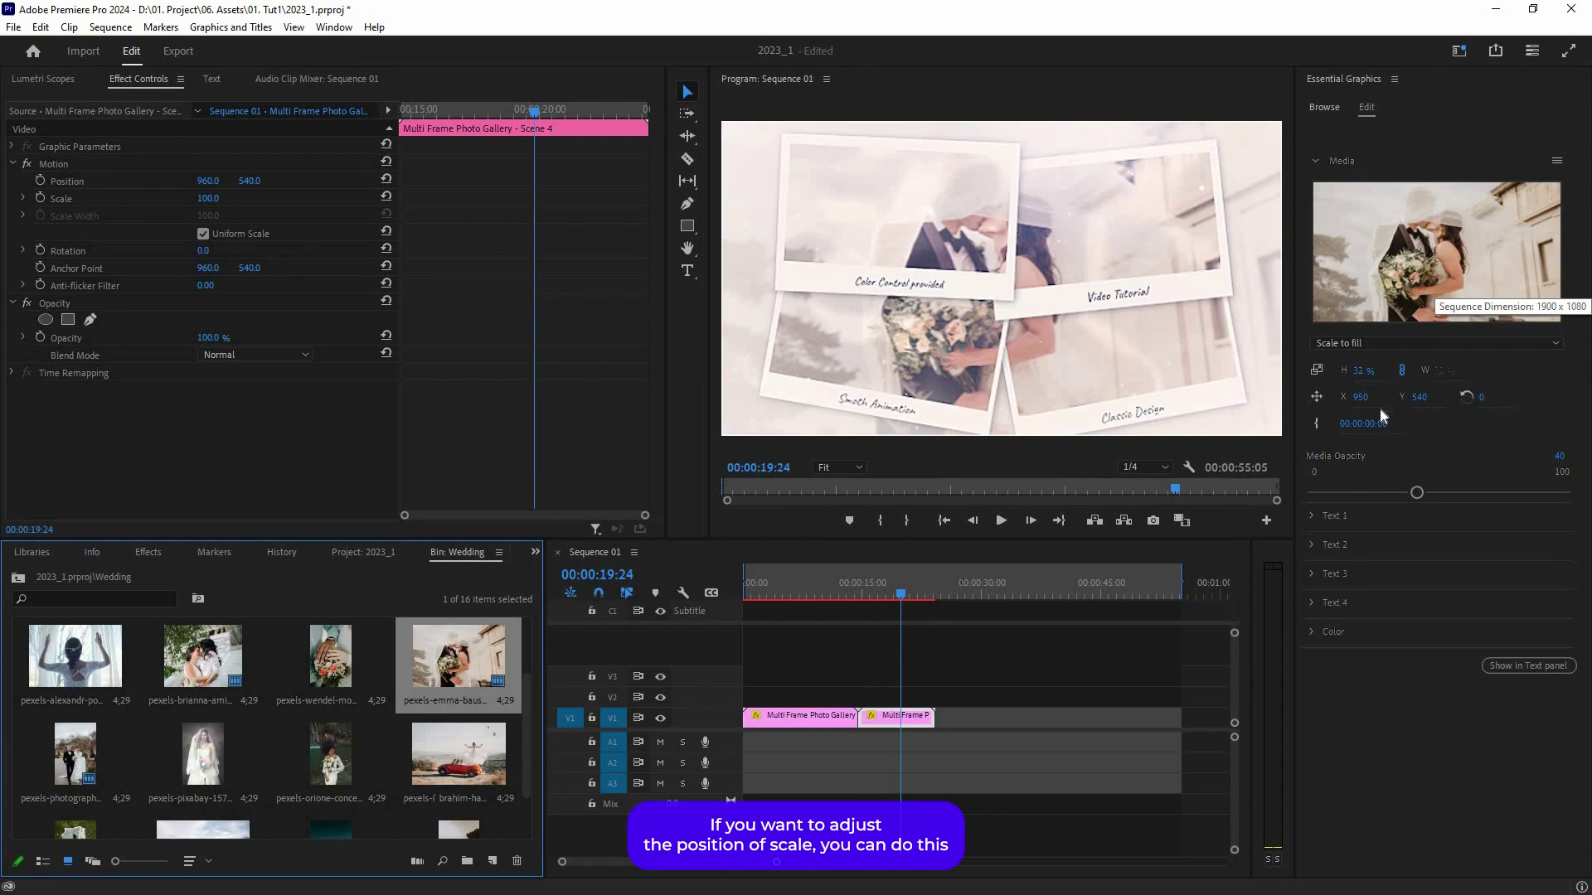
# Reframe the placeholder photo to 39% scale, position 964, 562 and rotation 1, and set Media Opacity to 100
pyautogui.doubleClick(1441, 241)
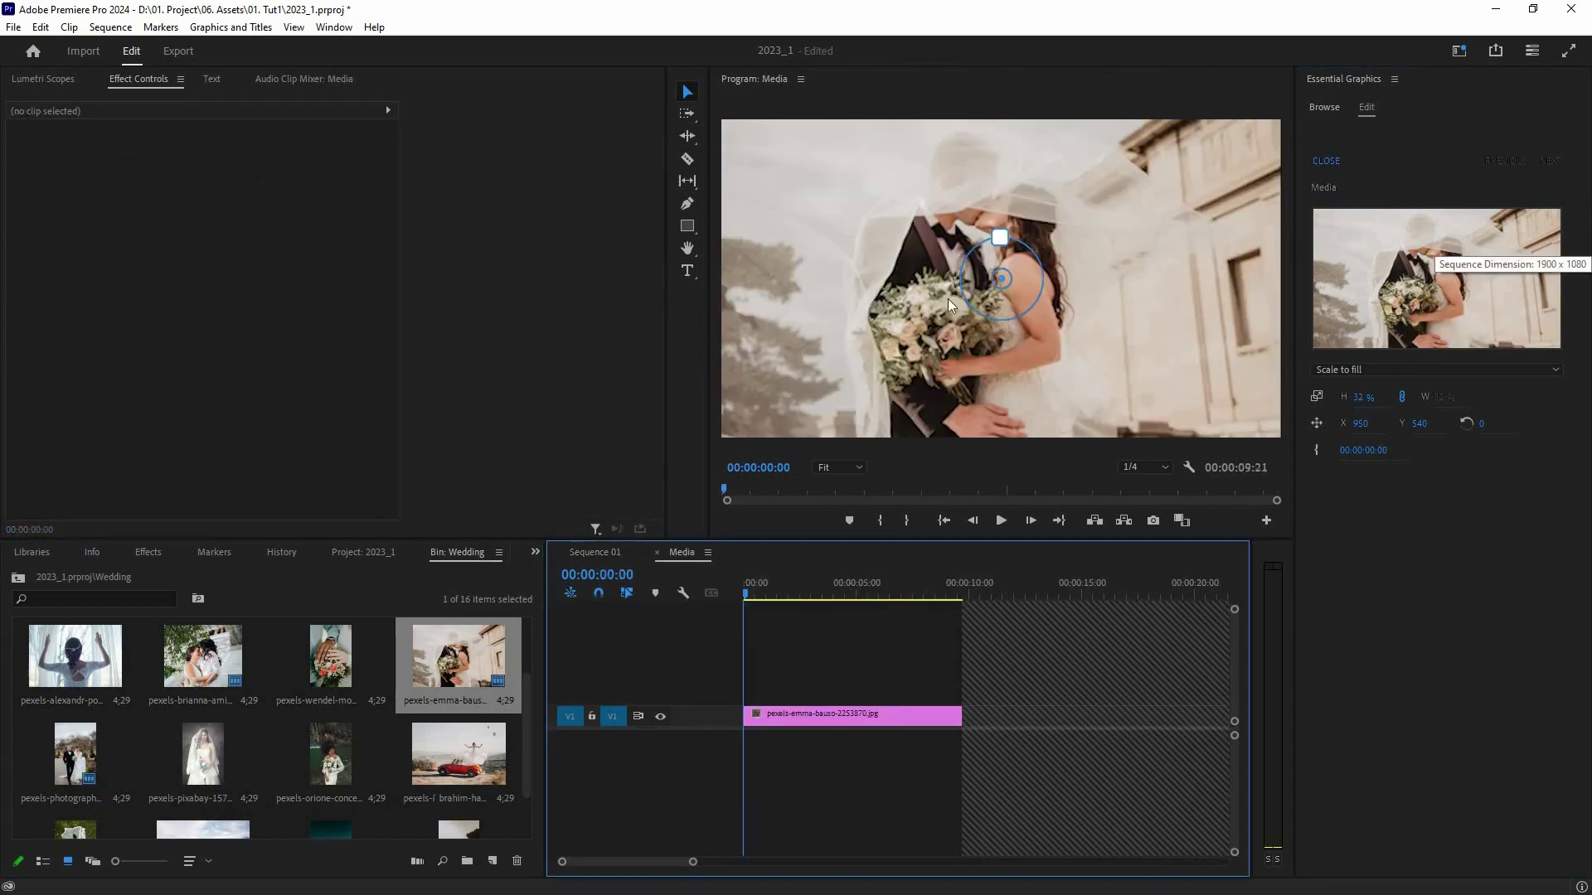
pyautogui.moveTo(1001, 236); pyautogui.dragTo(1002, 285)
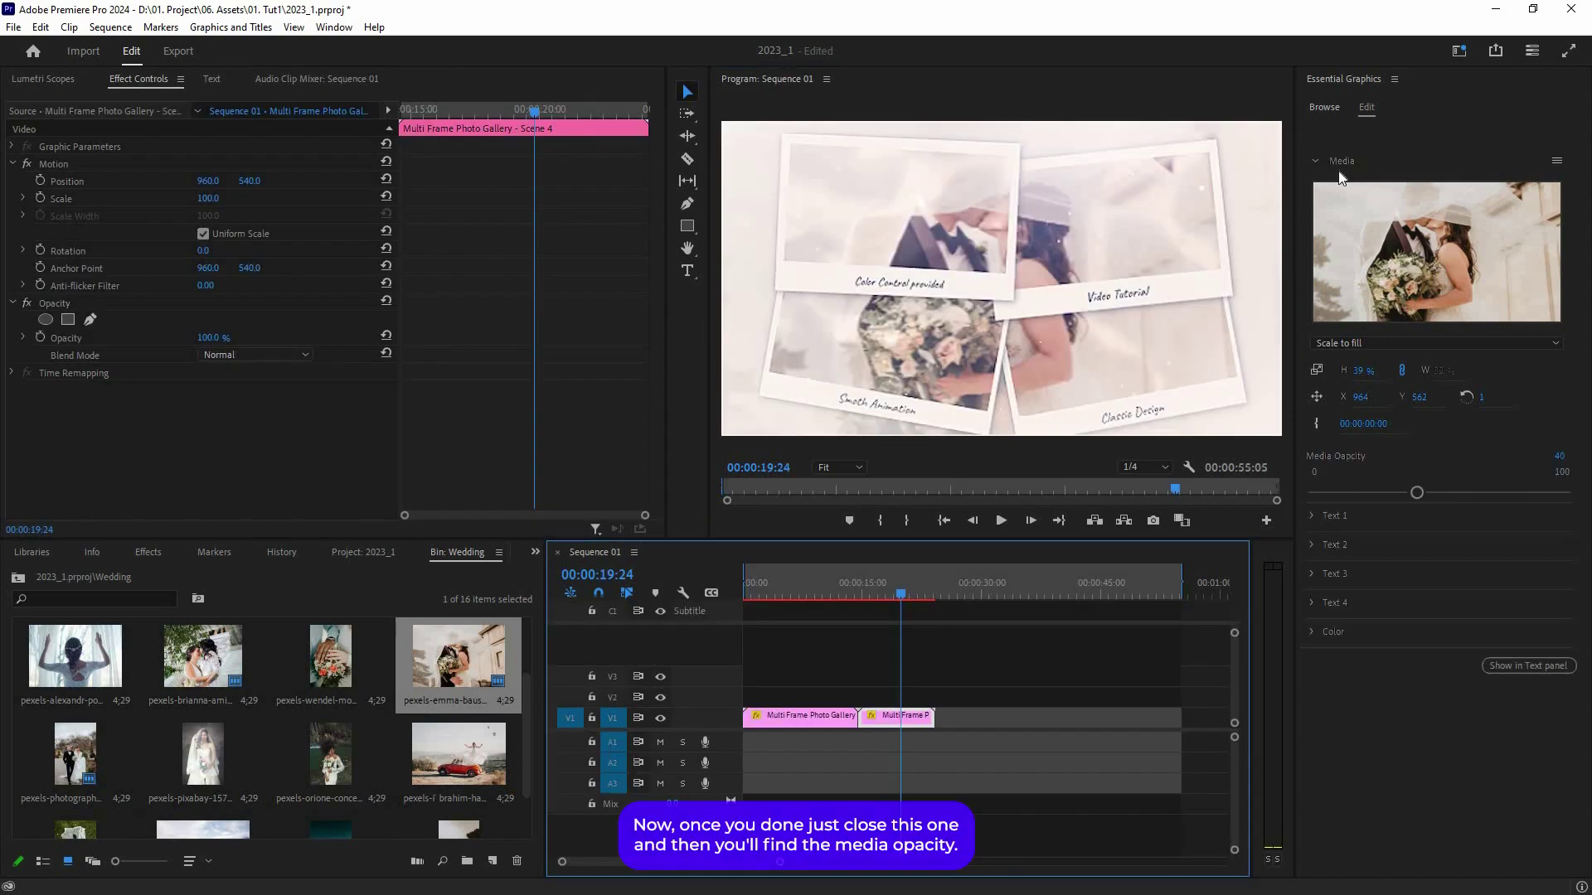
pyautogui.click(1315, 161)
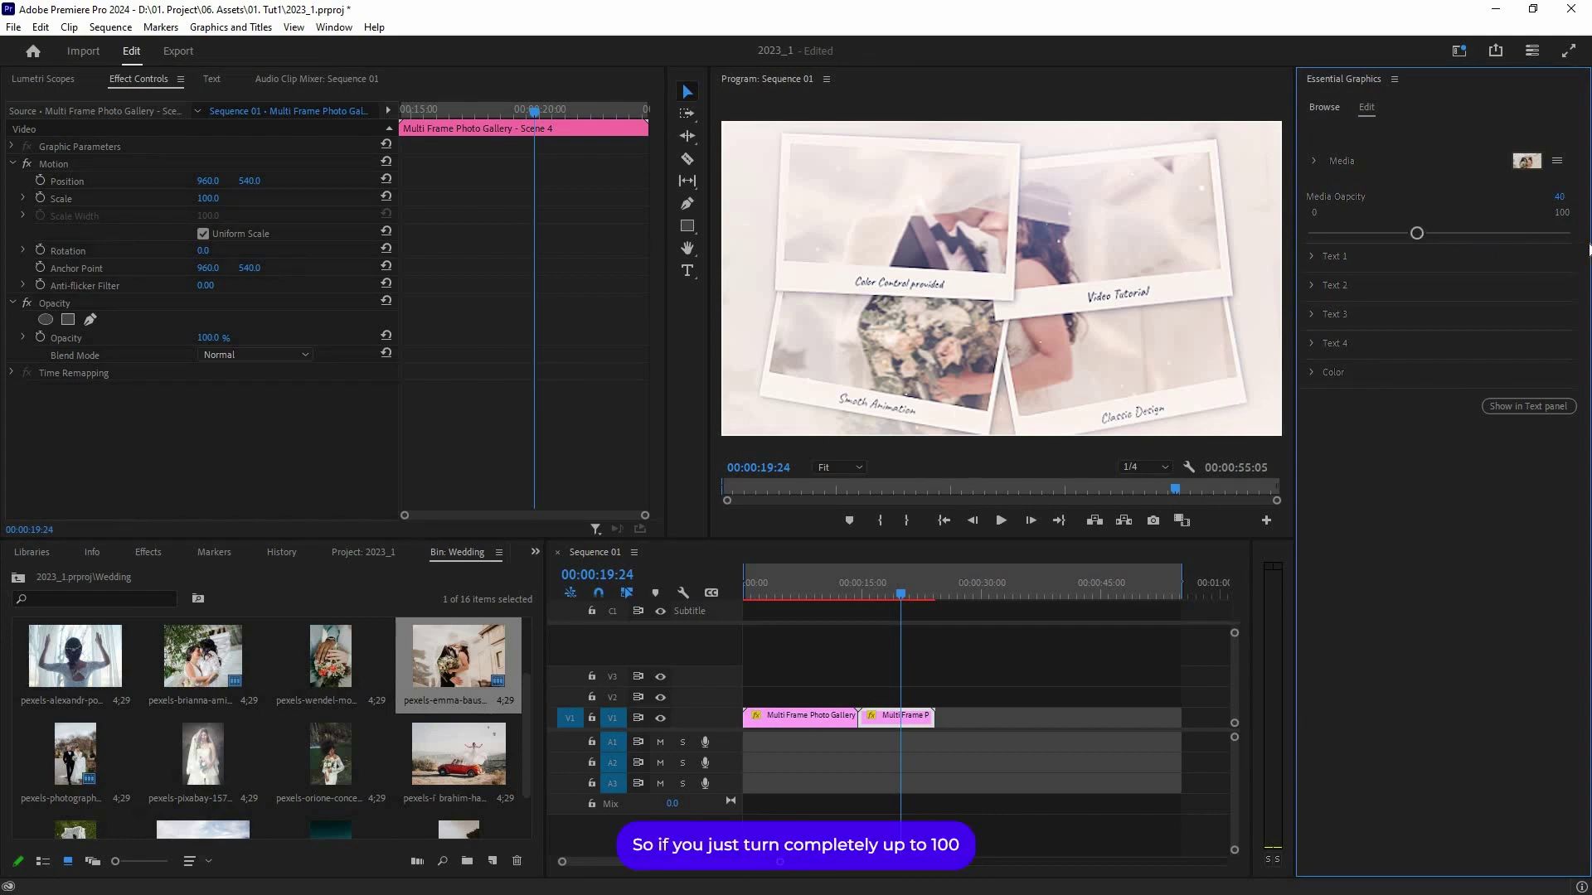
pyautogui.moveTo(1417, 233); pyautogui.dragTo(1561, 235)
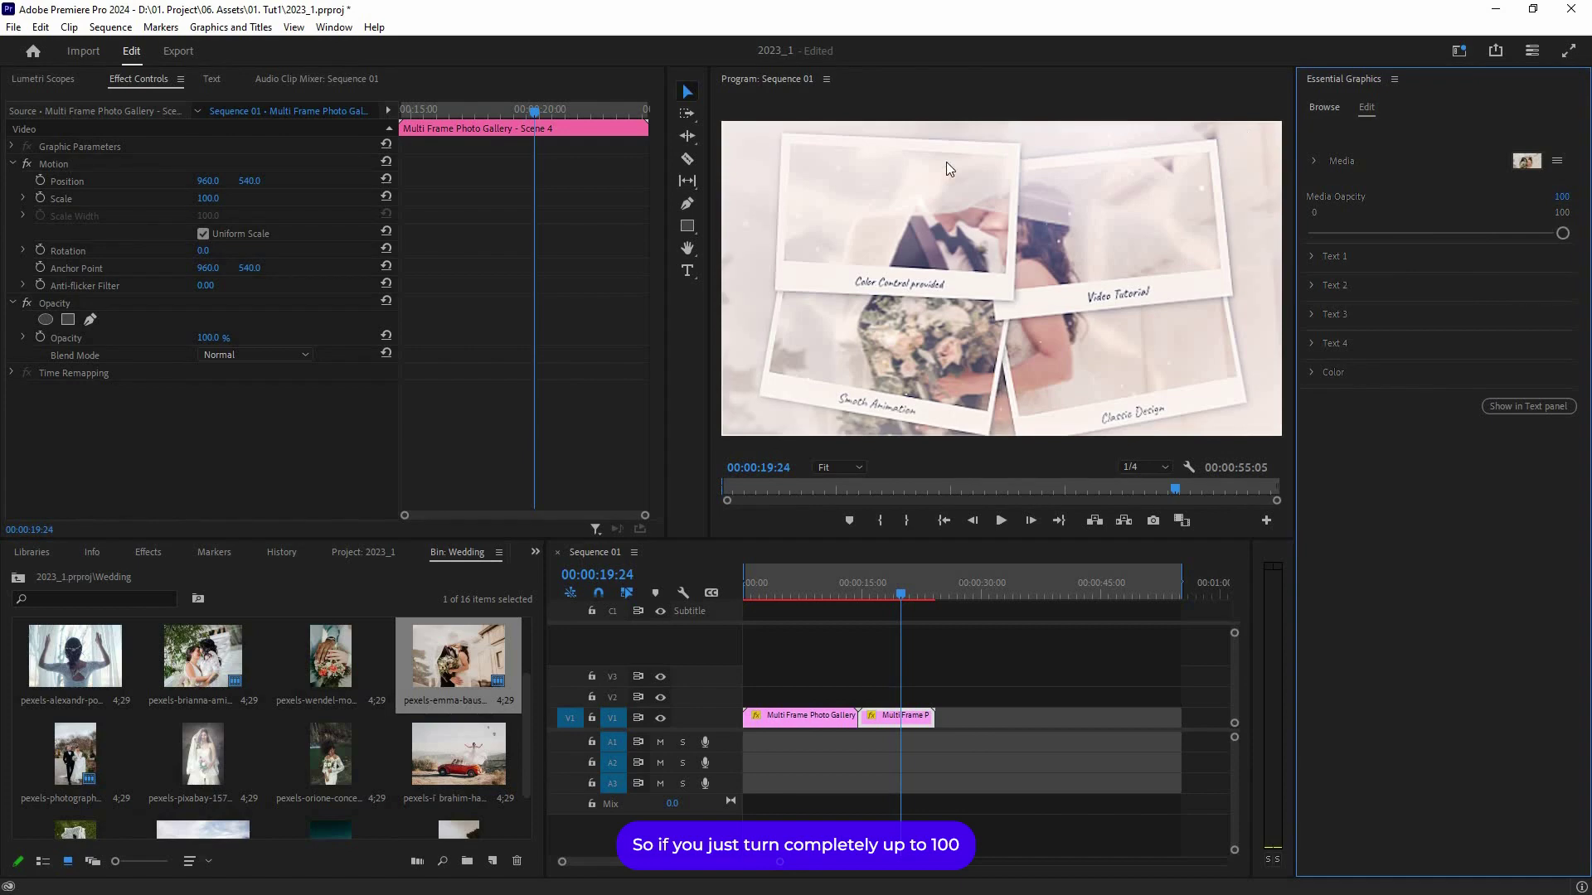
# Inspect the Scene 4 background photo in an enlarged preview, and set its Media Opacity to 62
pyautogui.press('`')
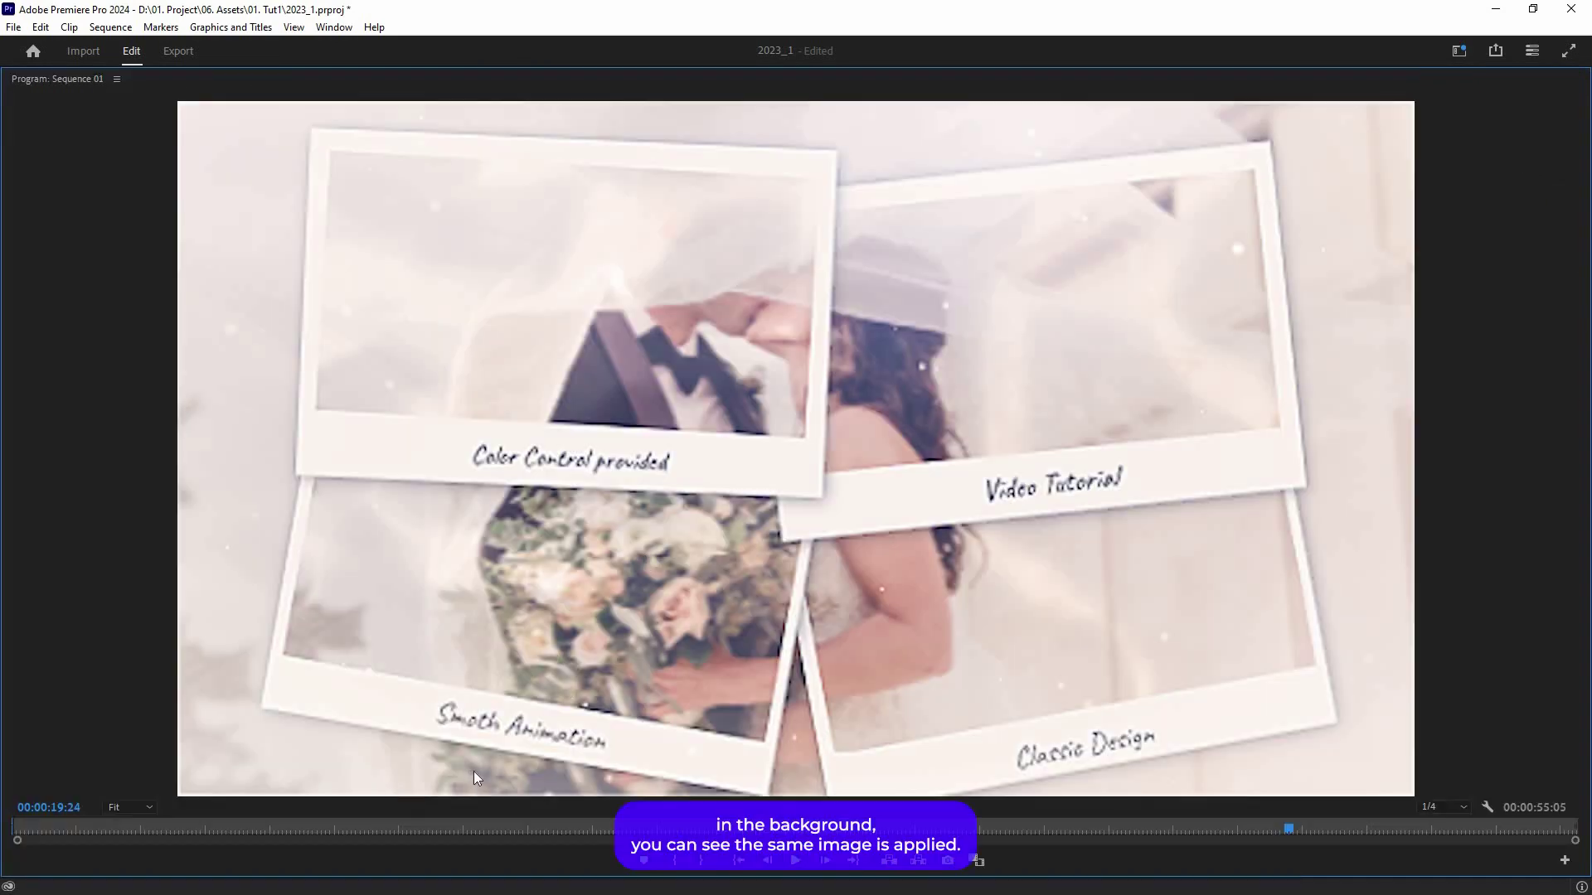
pyautogui.press('`')
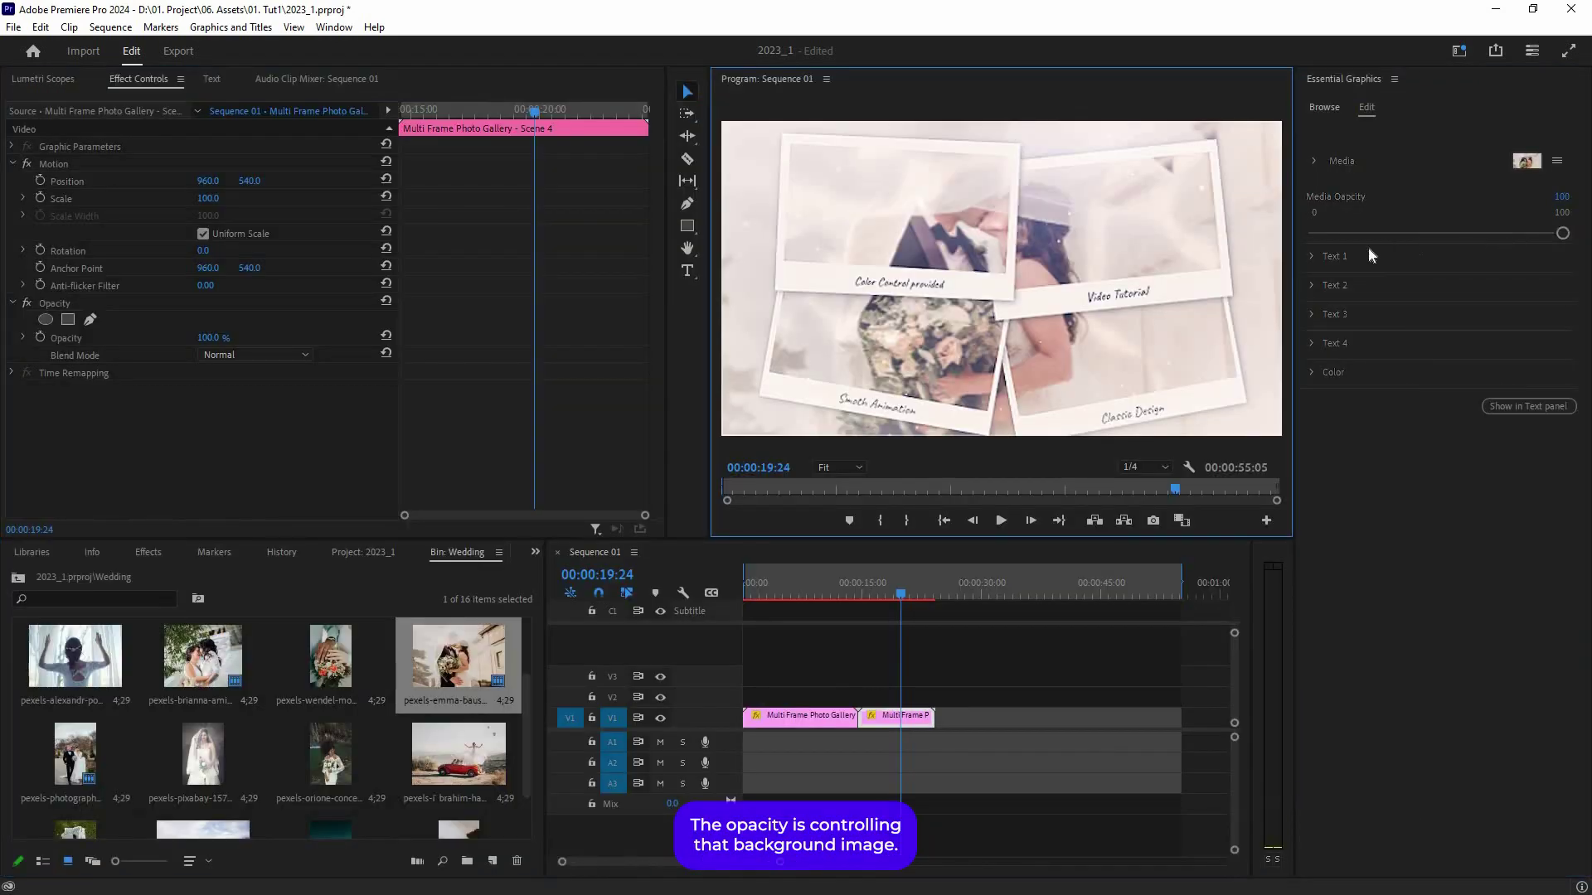
pyautogui.moveTo(1562, 233); pyautogui.dragTo(1468, 241)
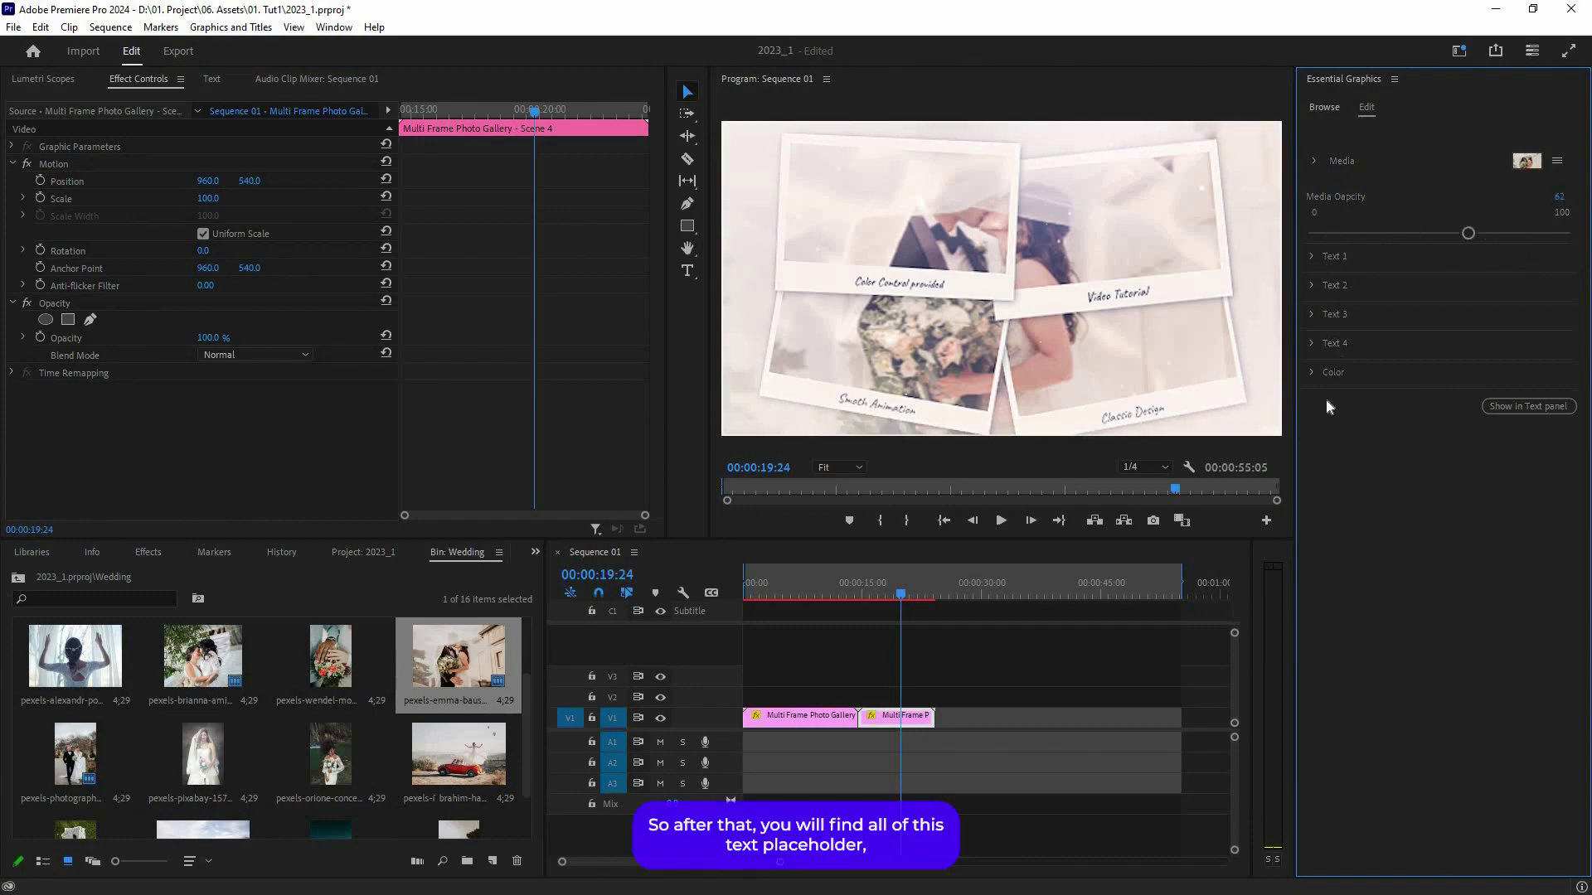
# Replace the Text 1 caption of the Scene 4 clip with "Type text here"
pyautogui.click(1313, 255)
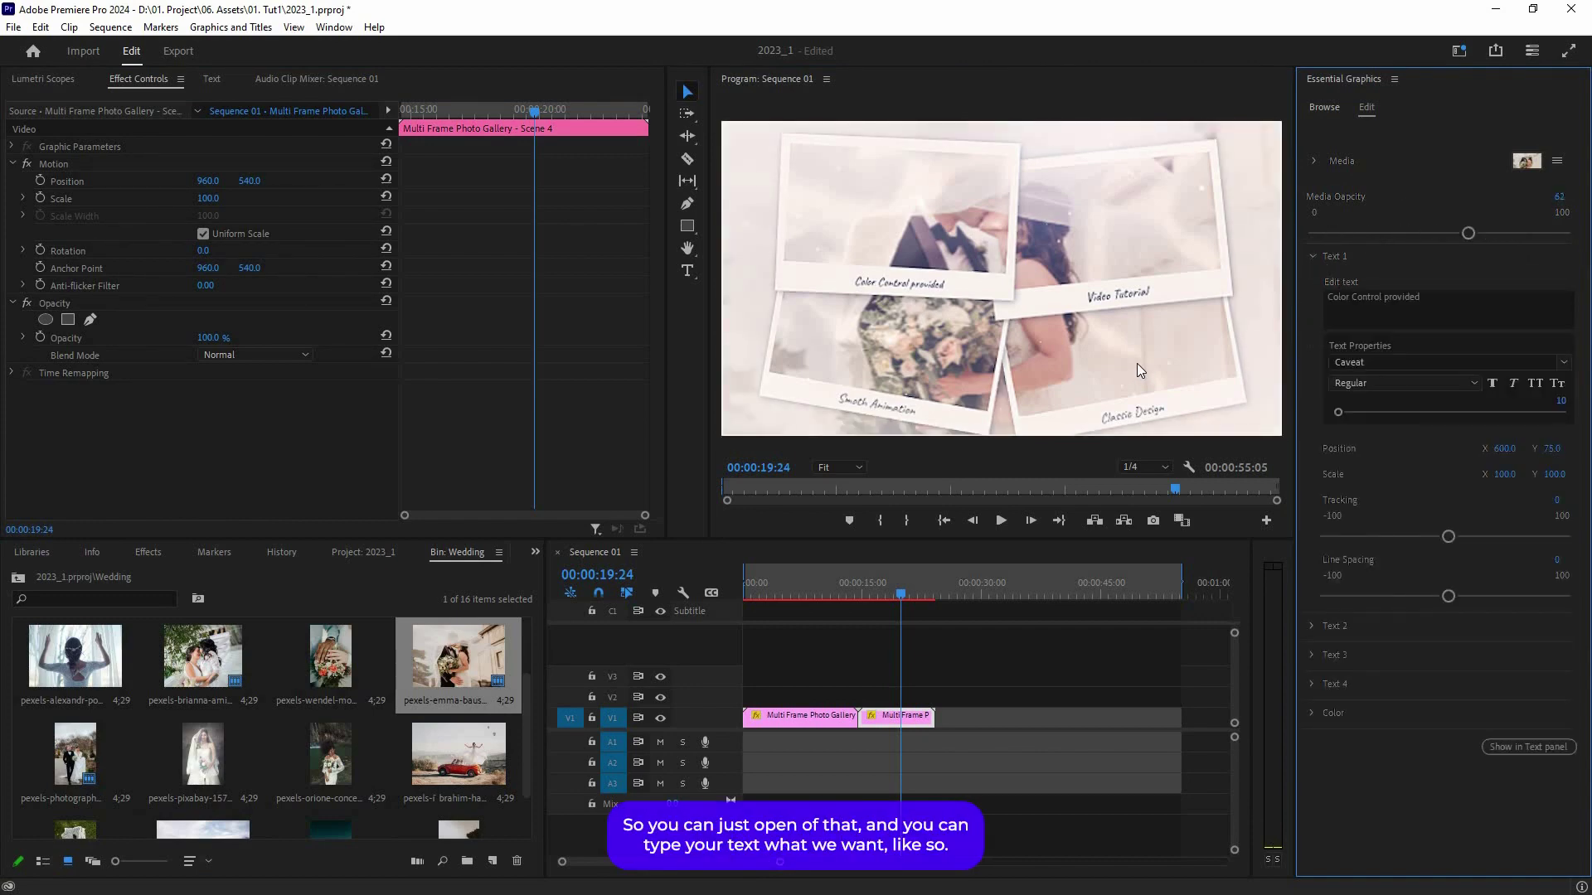
pyautogui.press('Tab')
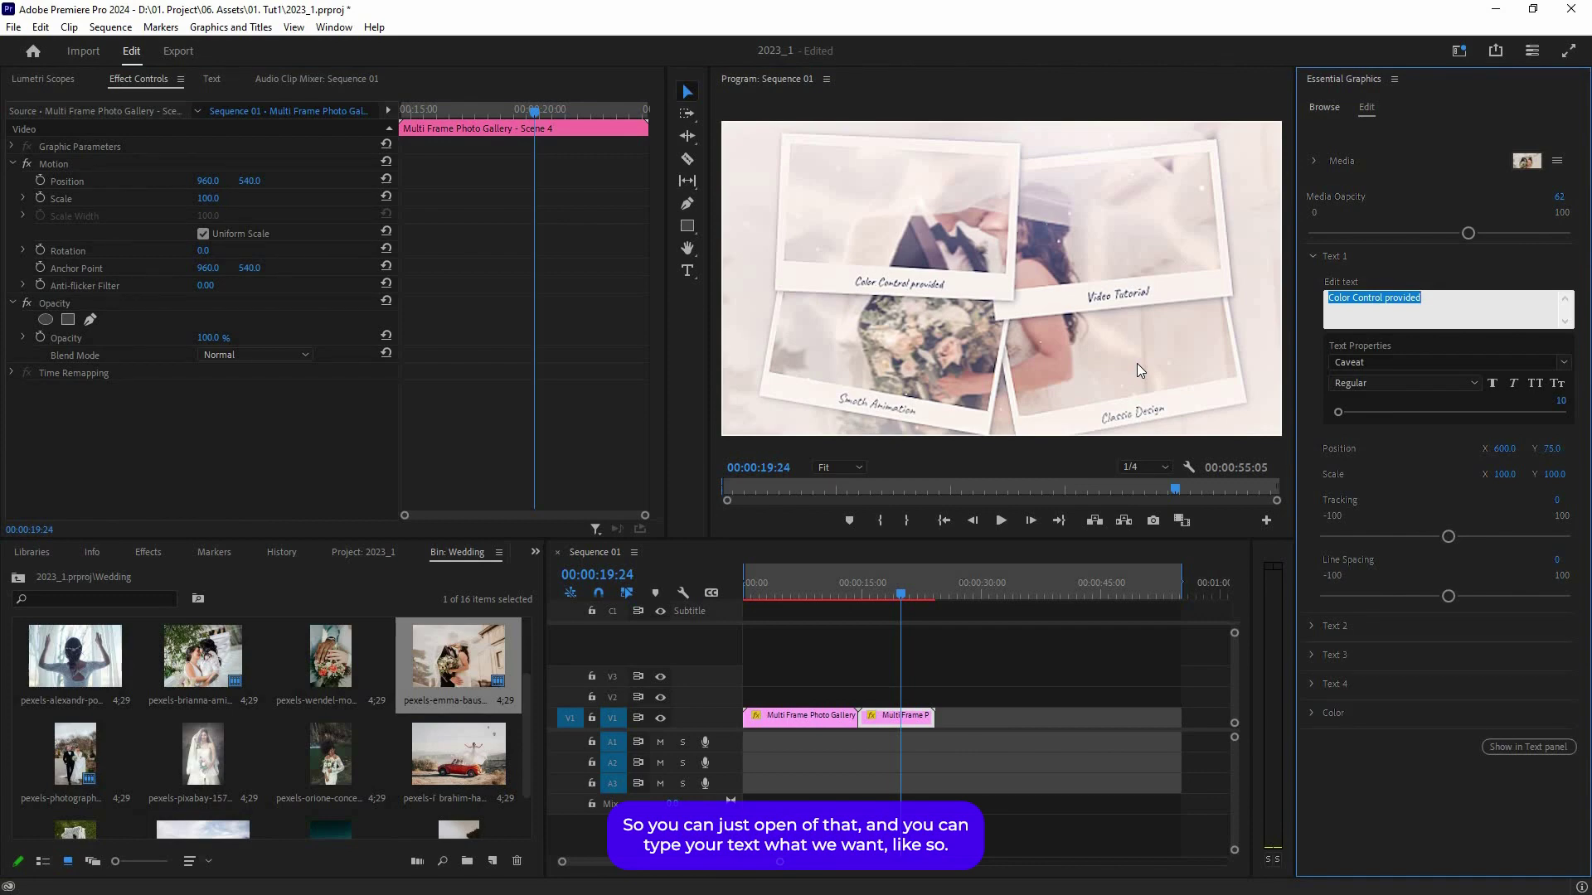
pyautogui.press('BackSpace')
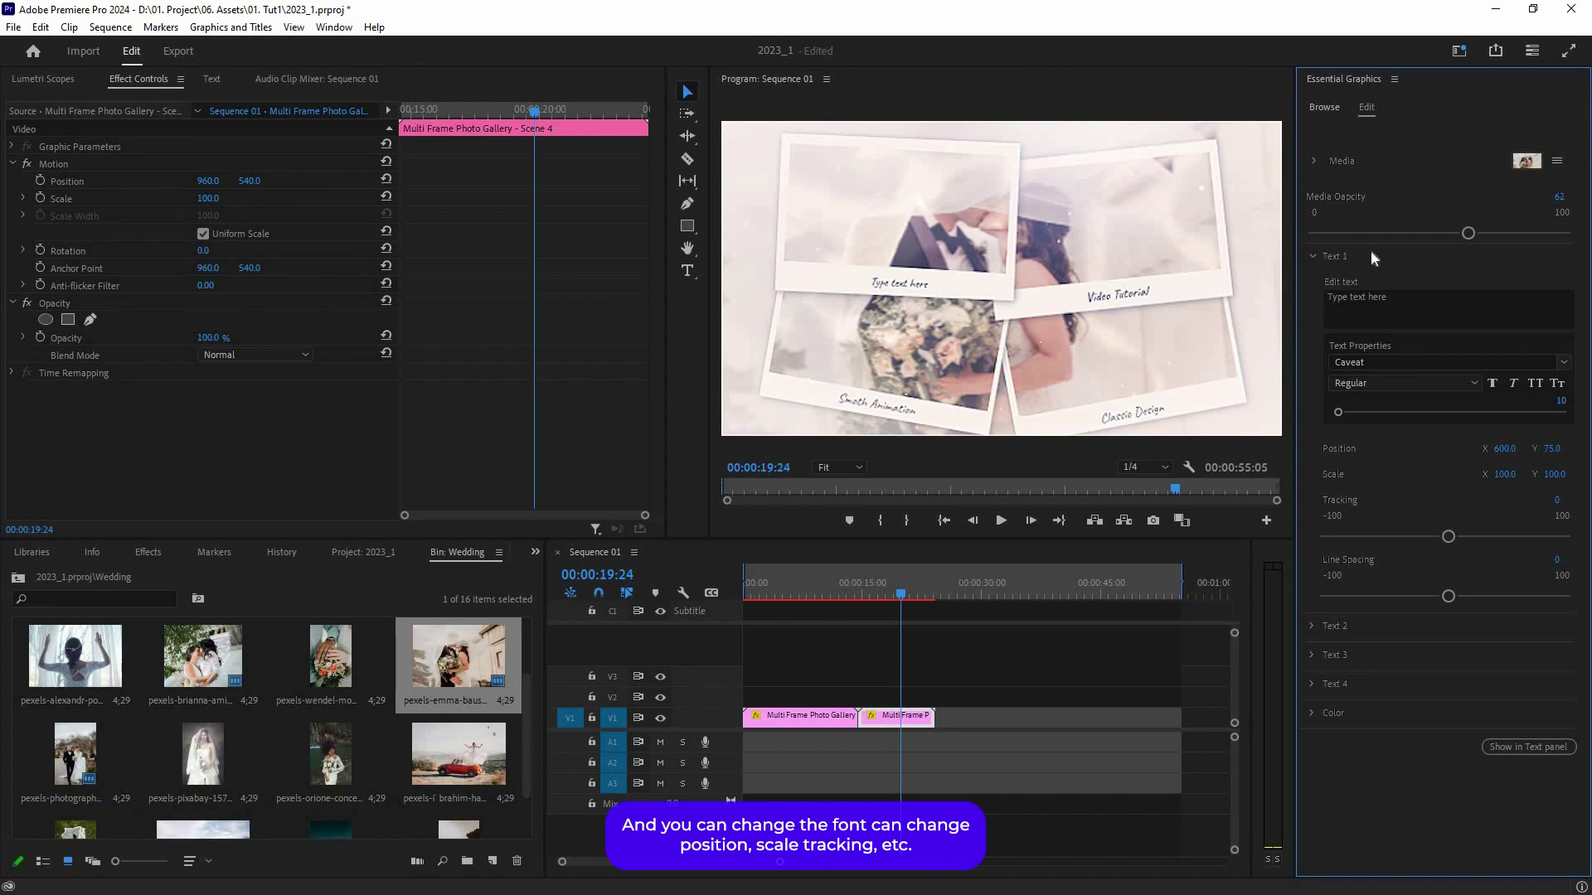
pyautogui.click(1336, 255)
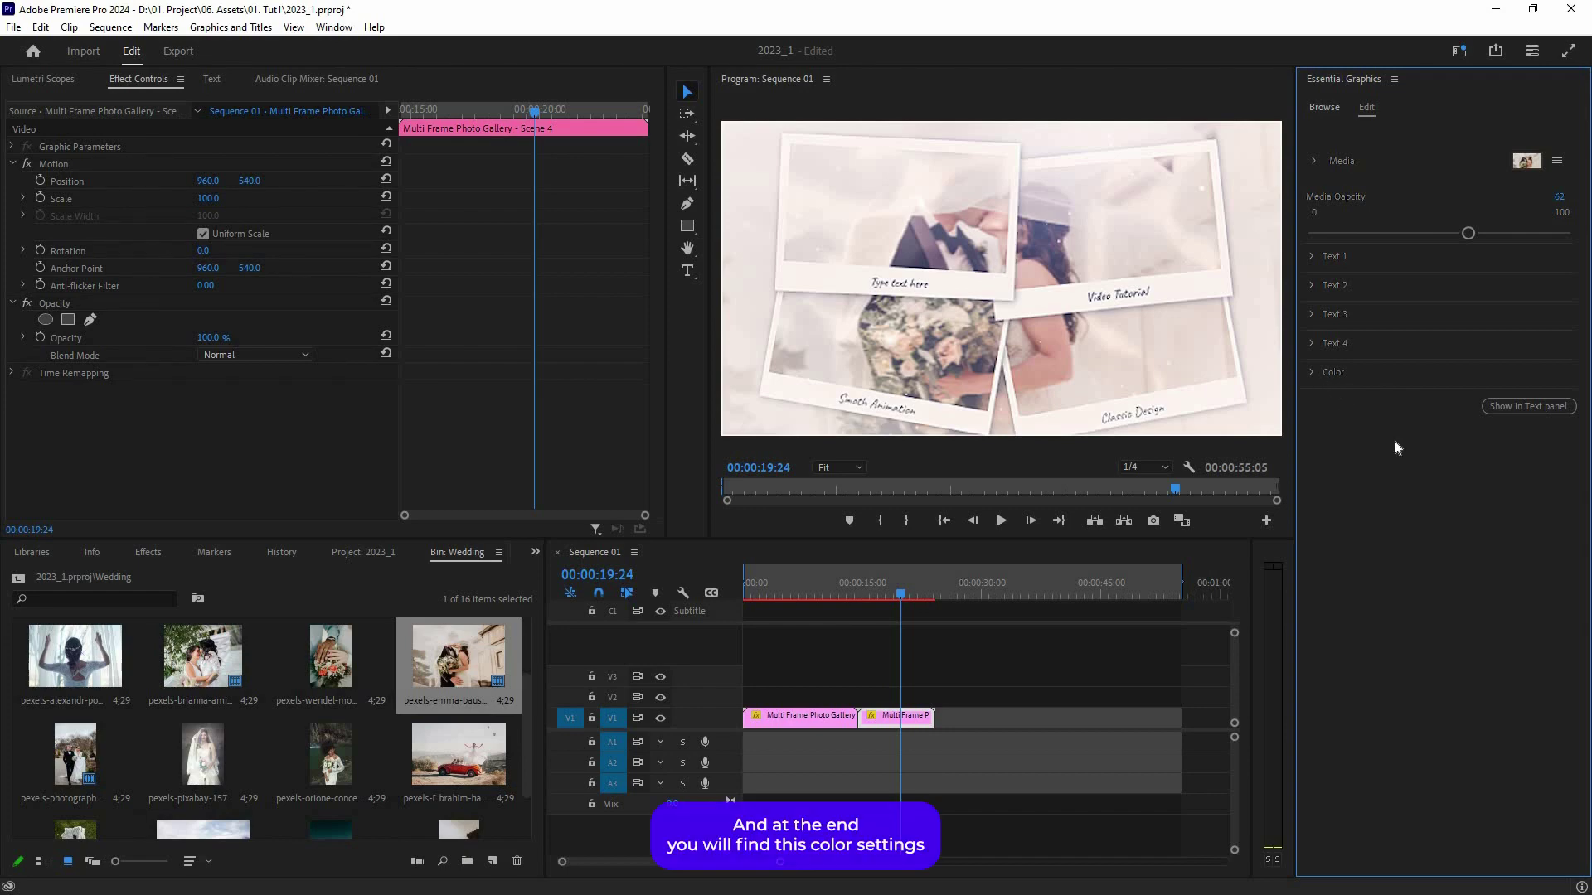
# Change the Media Frames Color of the Scene 4 clip to bright red
pyautogui.click(1338, 373)
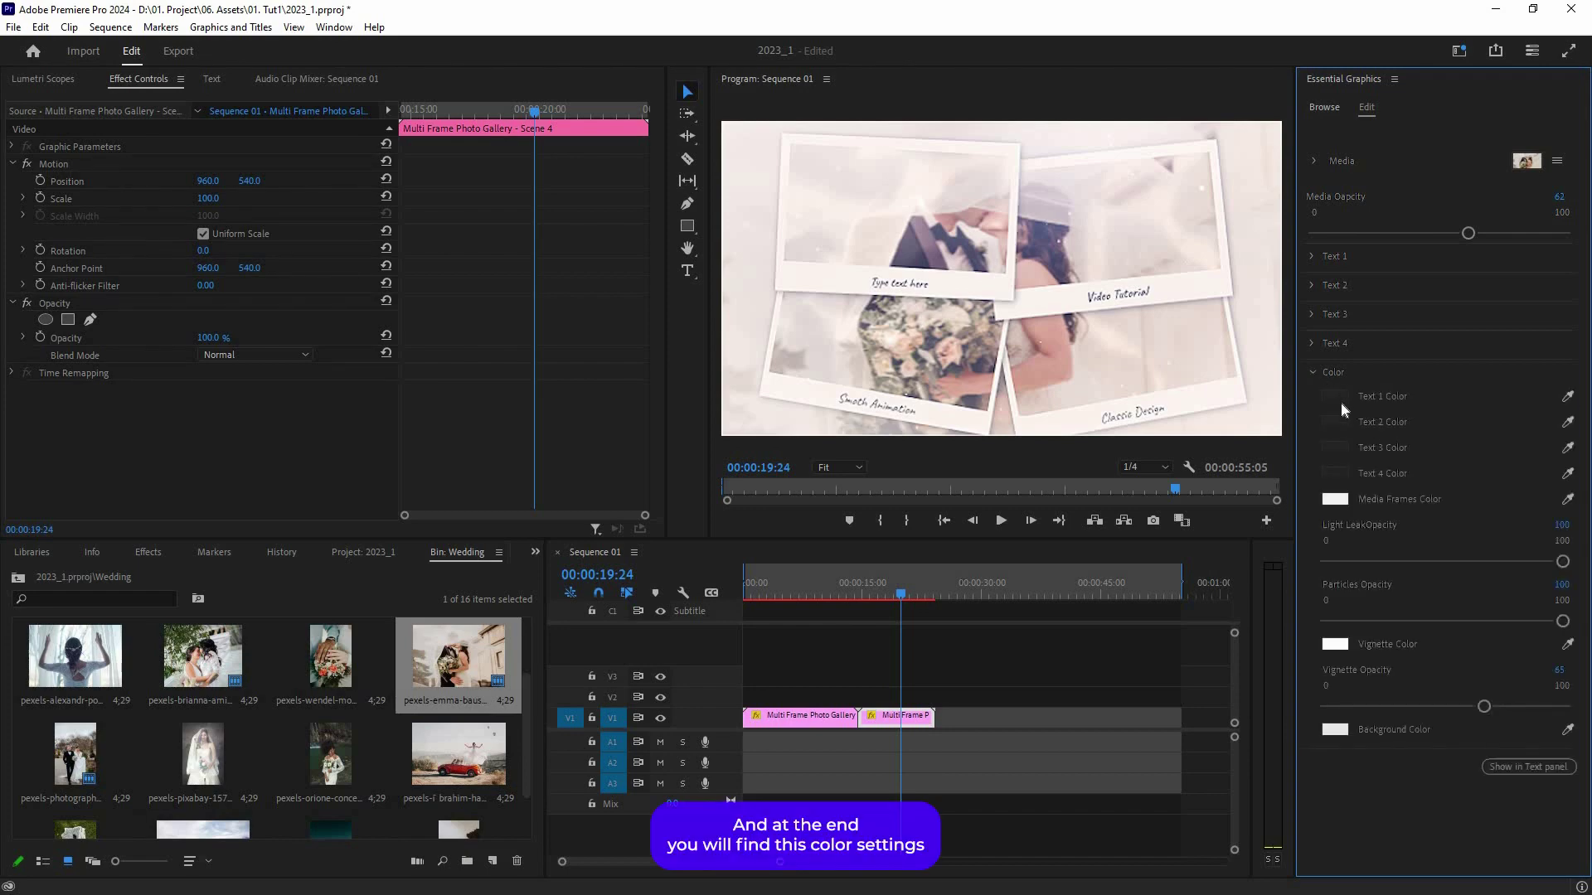
pyautogui.click(1334, 499)
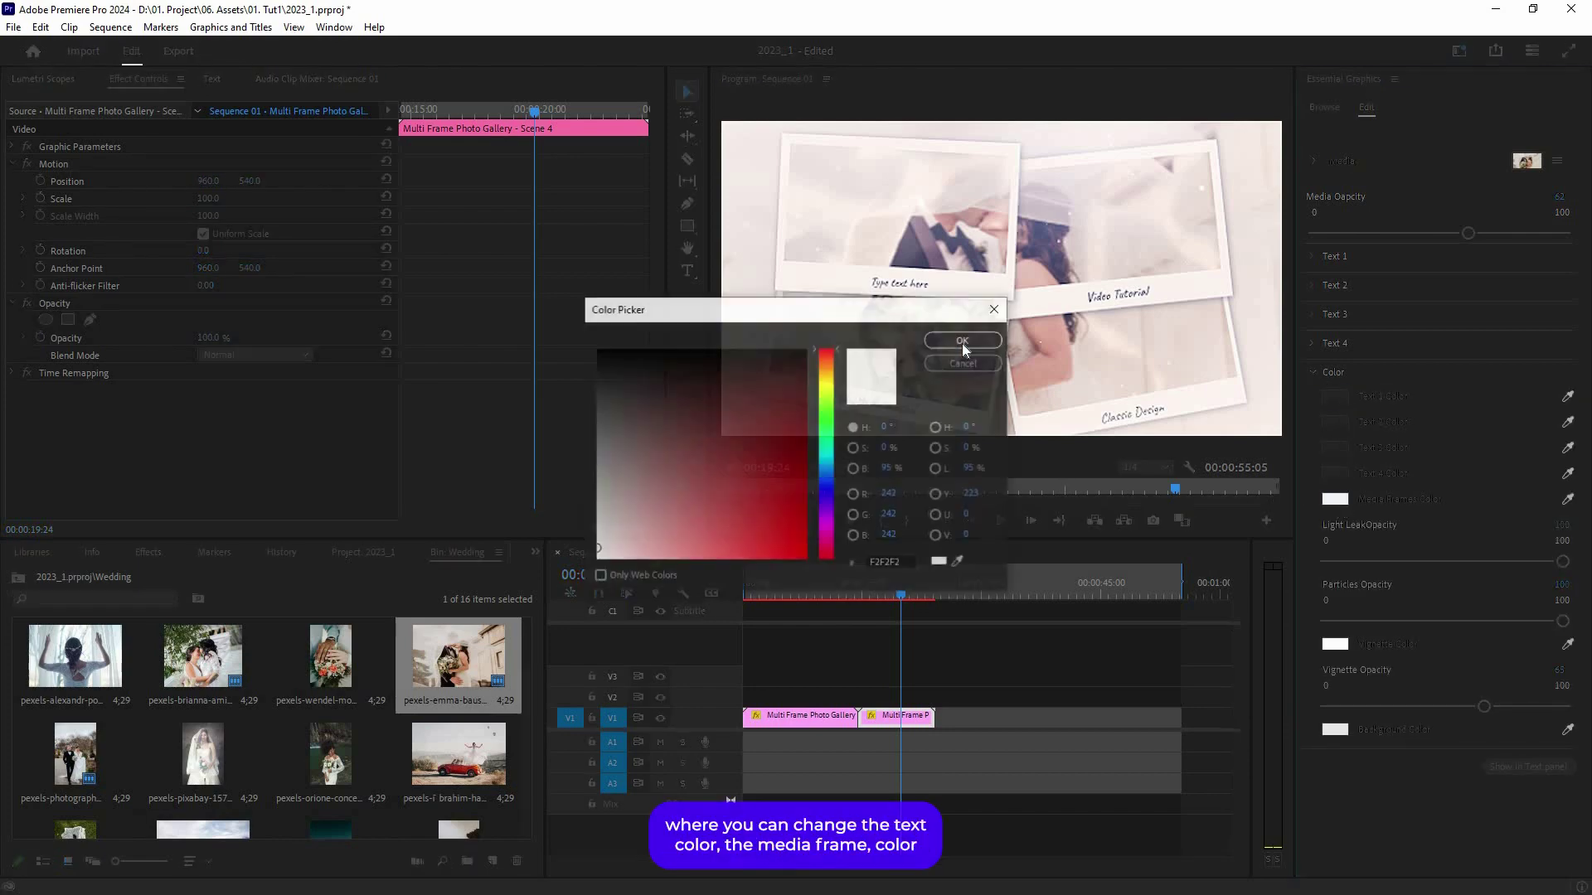
pyautogui.click(809, 351)
pyautogui.click(962, 343)
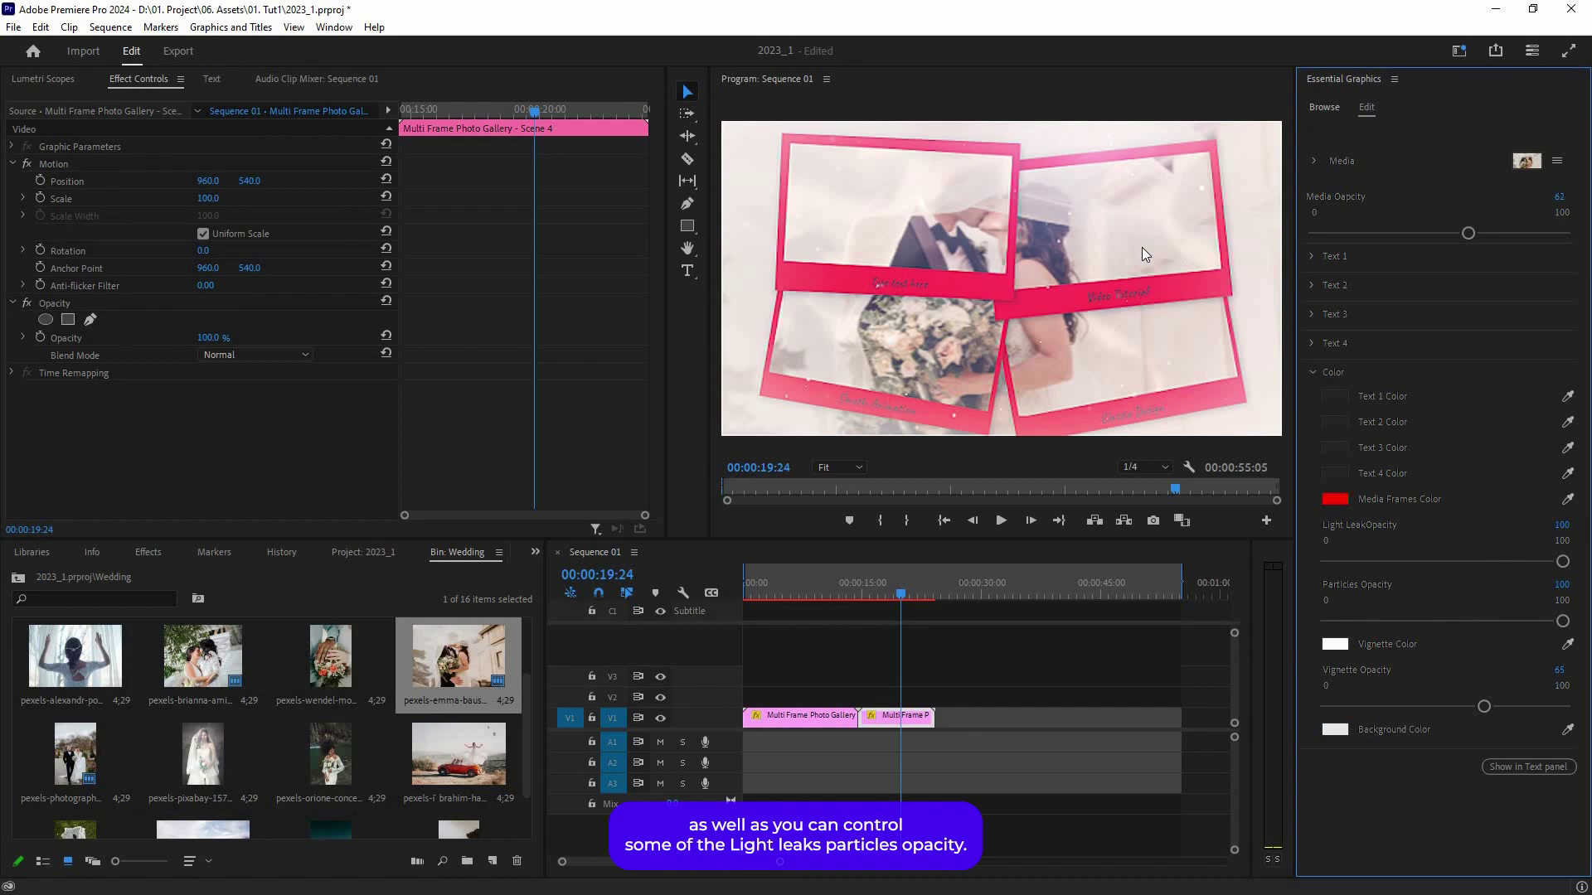
# Examine the Scene 1 clip's media, text and color controls at about 00:00:12:06 in the sequence
pyautogui.click(839, 585)
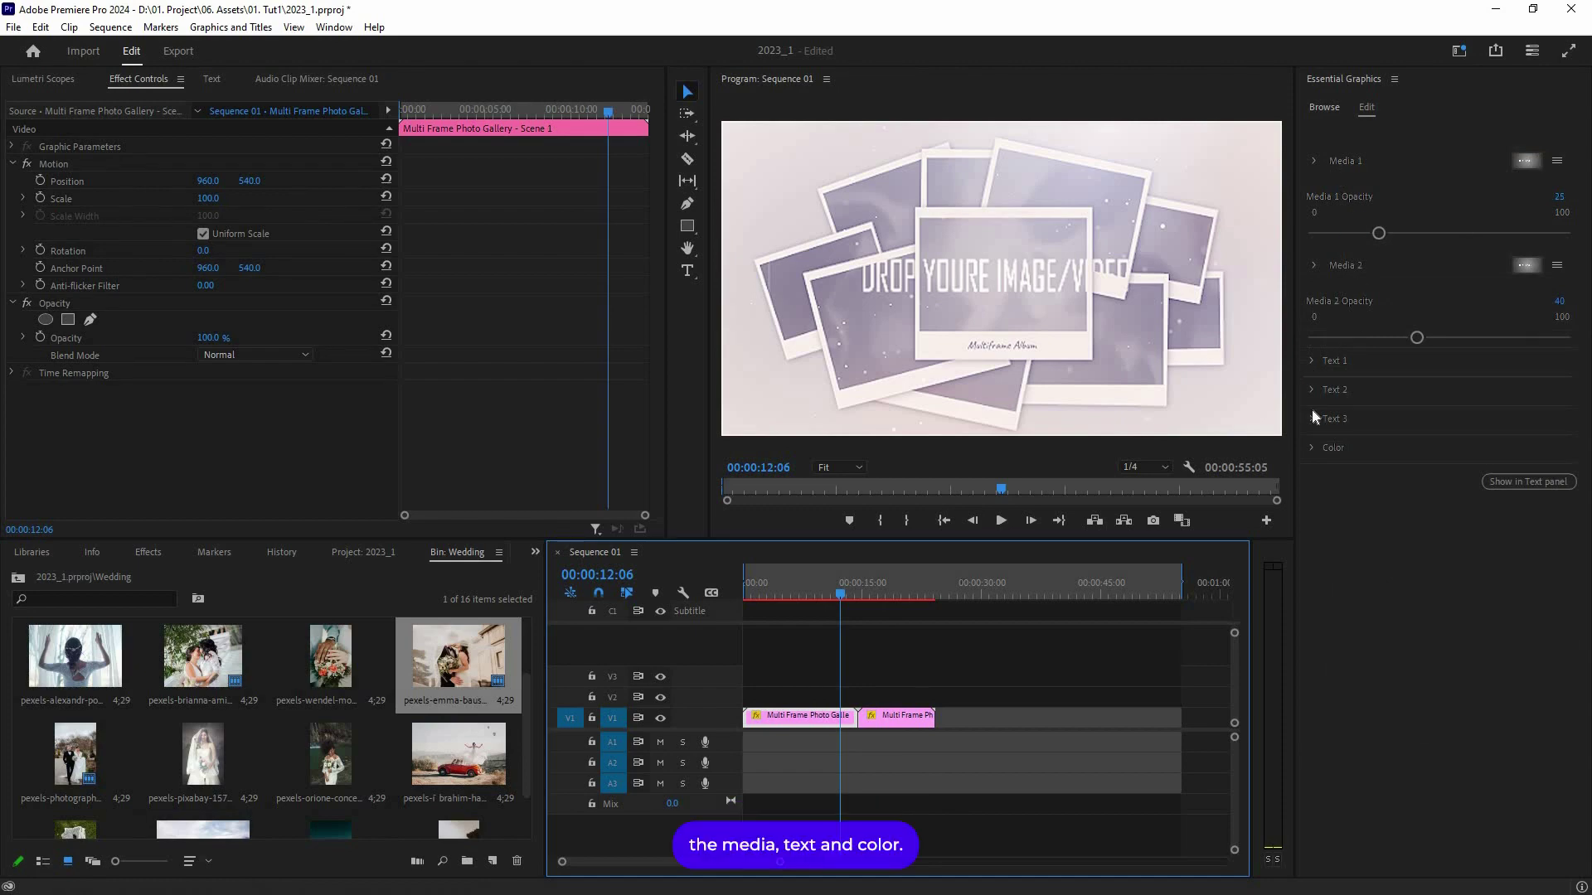
pyautogui.click(1311, 447)
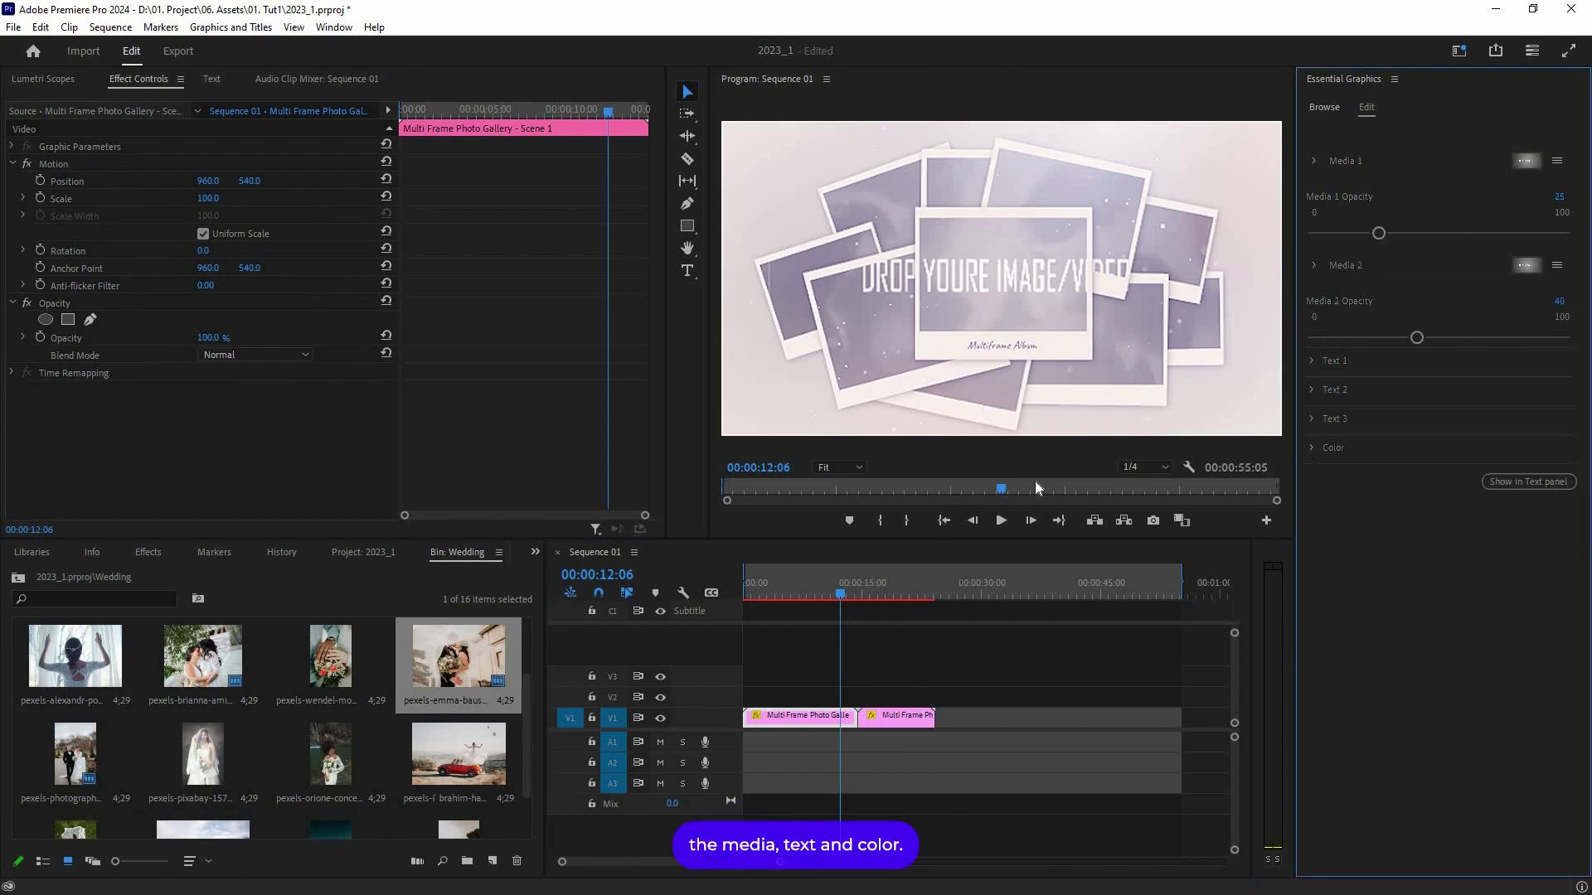